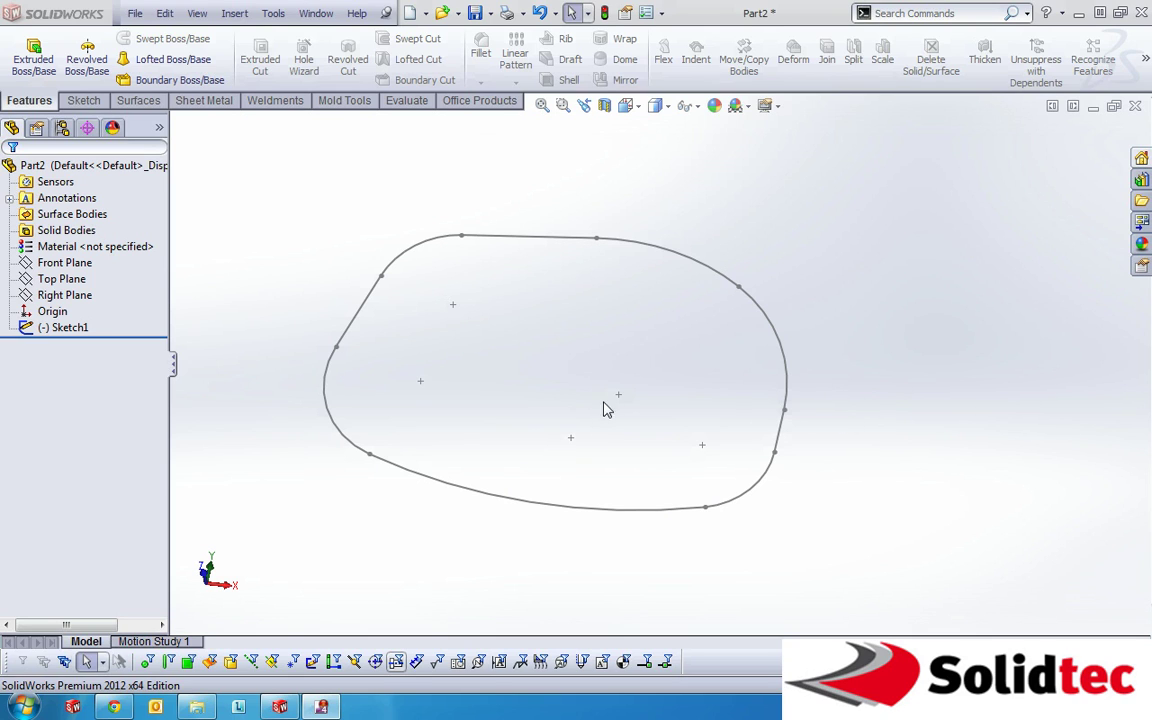
Drag the bottom of the closed spline to reshape it, then start editing Sketch1
mouse_move(636, 512)
mouse_down()
mouse_move(620, 465)
mouse_move(620, 506)
mouse_up()
right_click(60, 327)
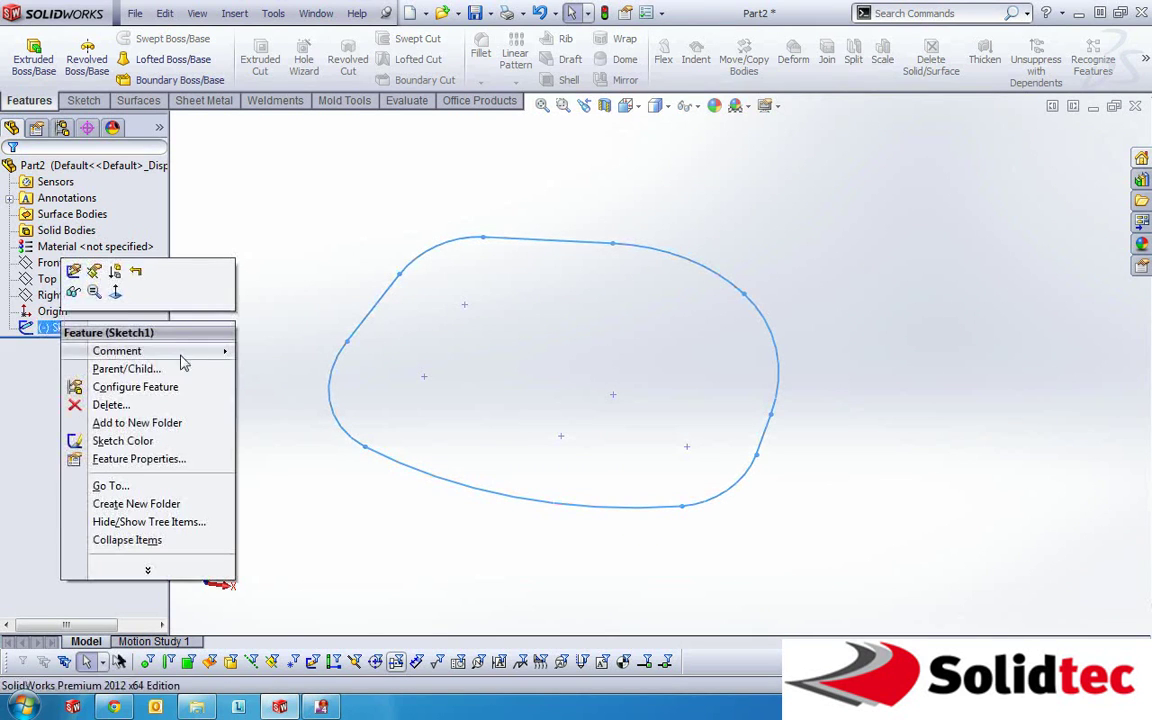
click(73, 274)
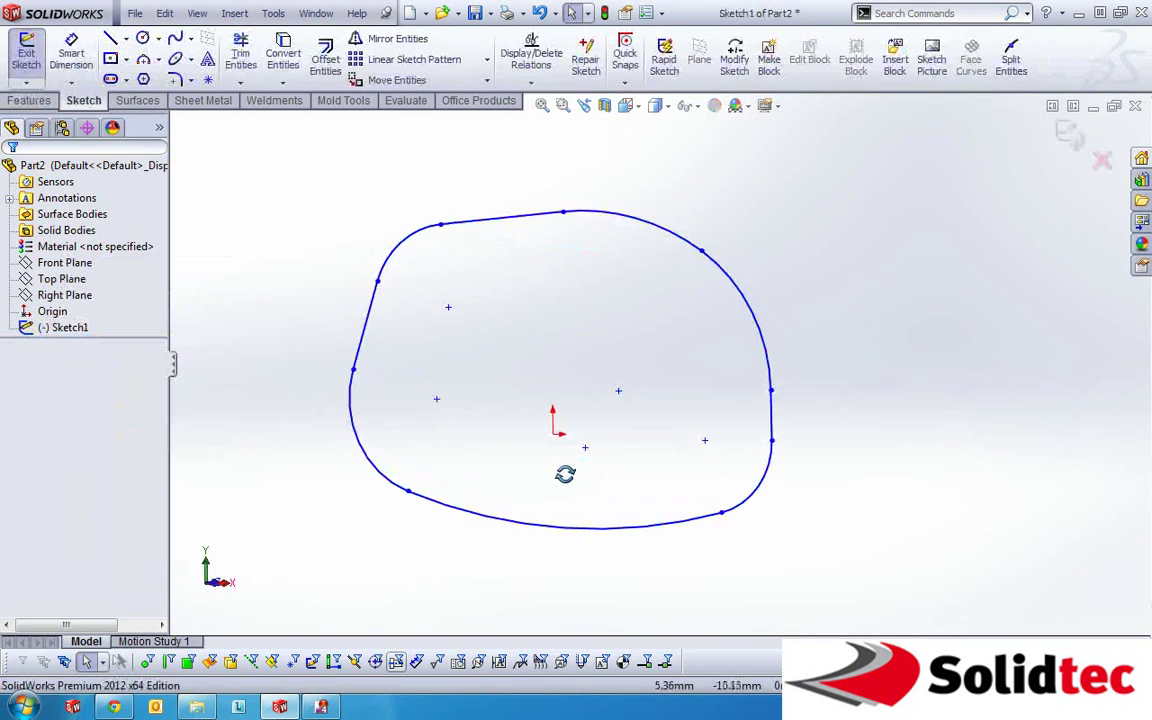
Exit the sketch, orbit the view, and expand the CommandManager overflow toward Reference Geometry
click(1066, 133)
mouse_move(550, 422)
middle_down()
mouse_move(535, 368)
mouse_move(655, 350)
middle_up()
mouse_move(1145, 60)
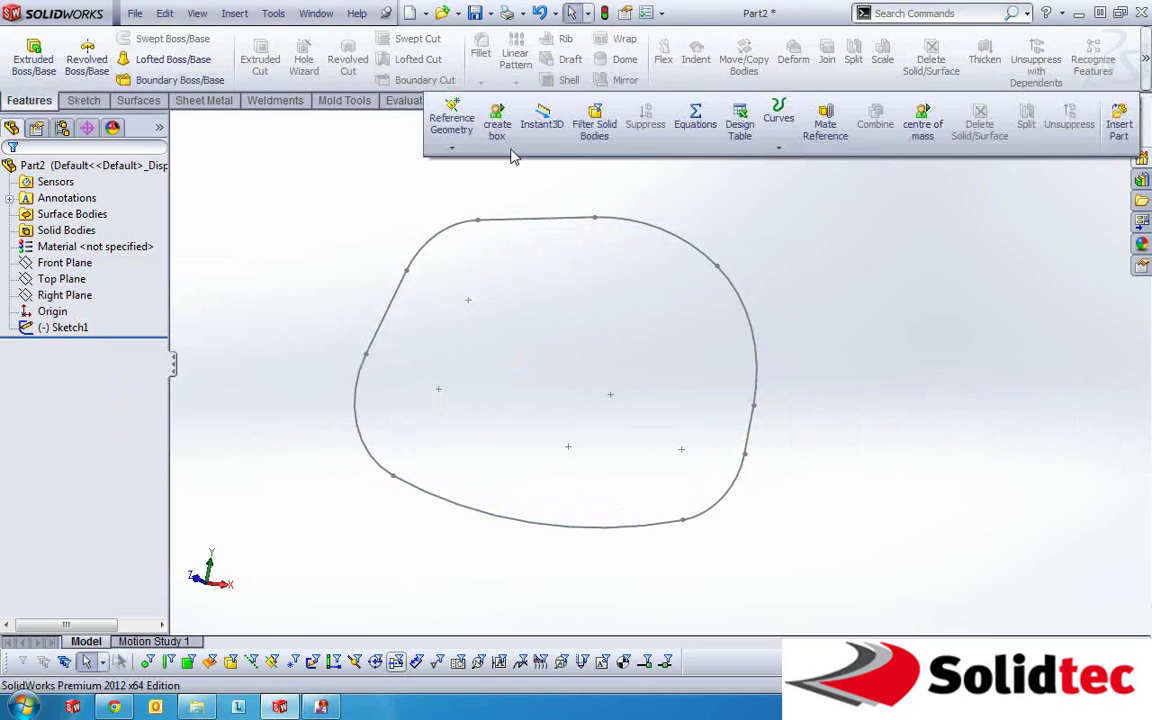
click(452, 120)
click(472, 219)
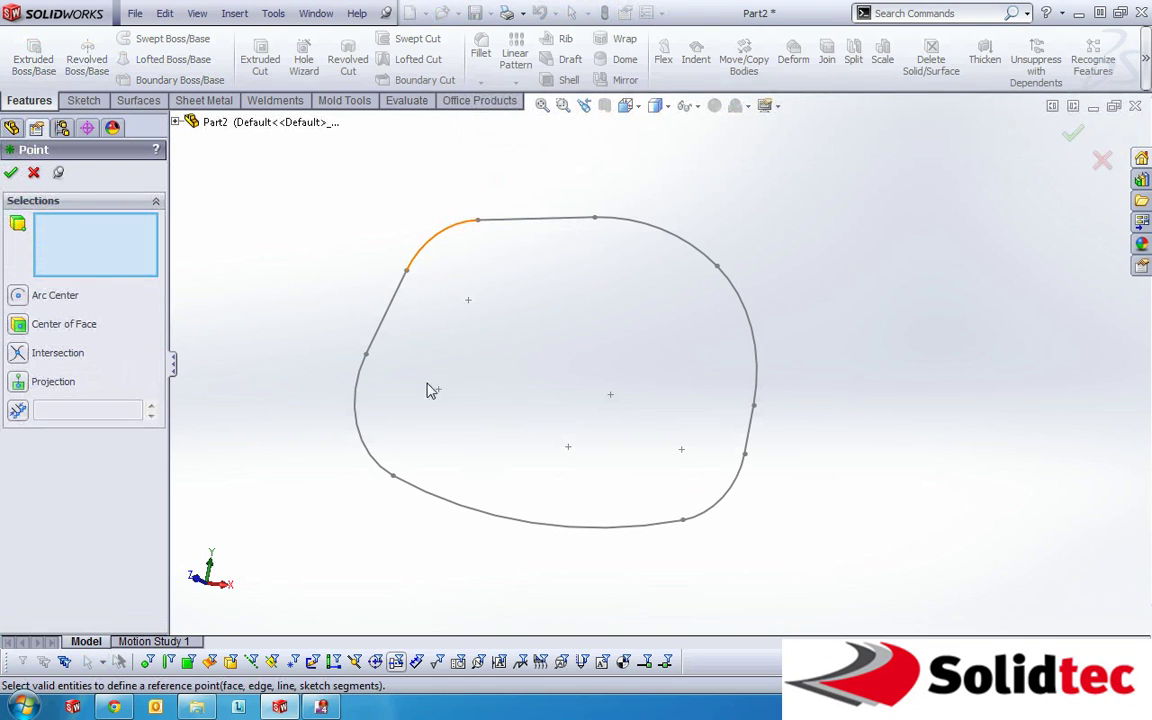
middle_drag(436, 399, 399, 337)
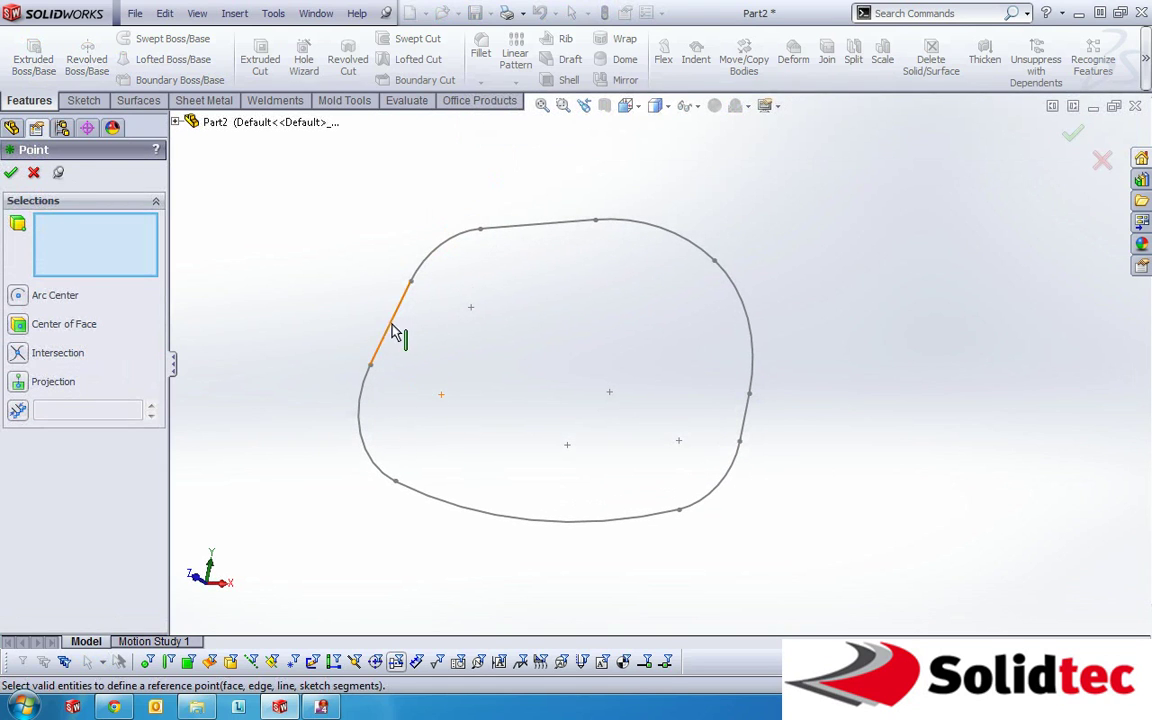
click(396, 333)
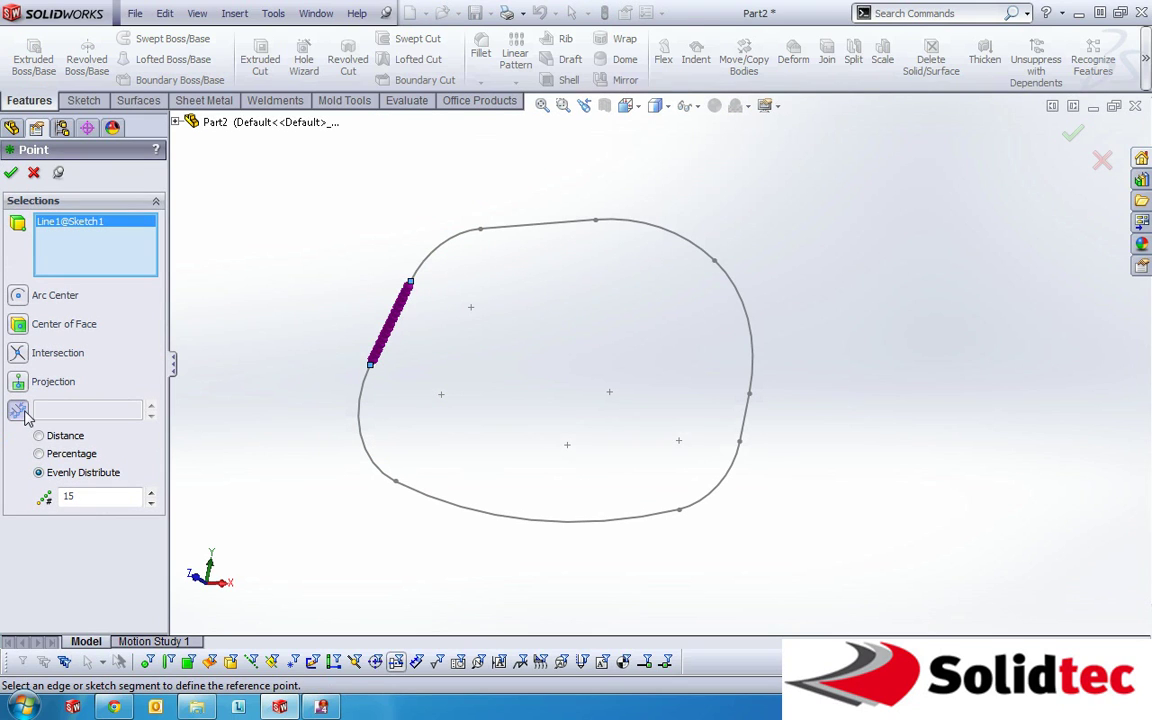
double_click(84, 497)
click(89, 247)
click(424, 268)
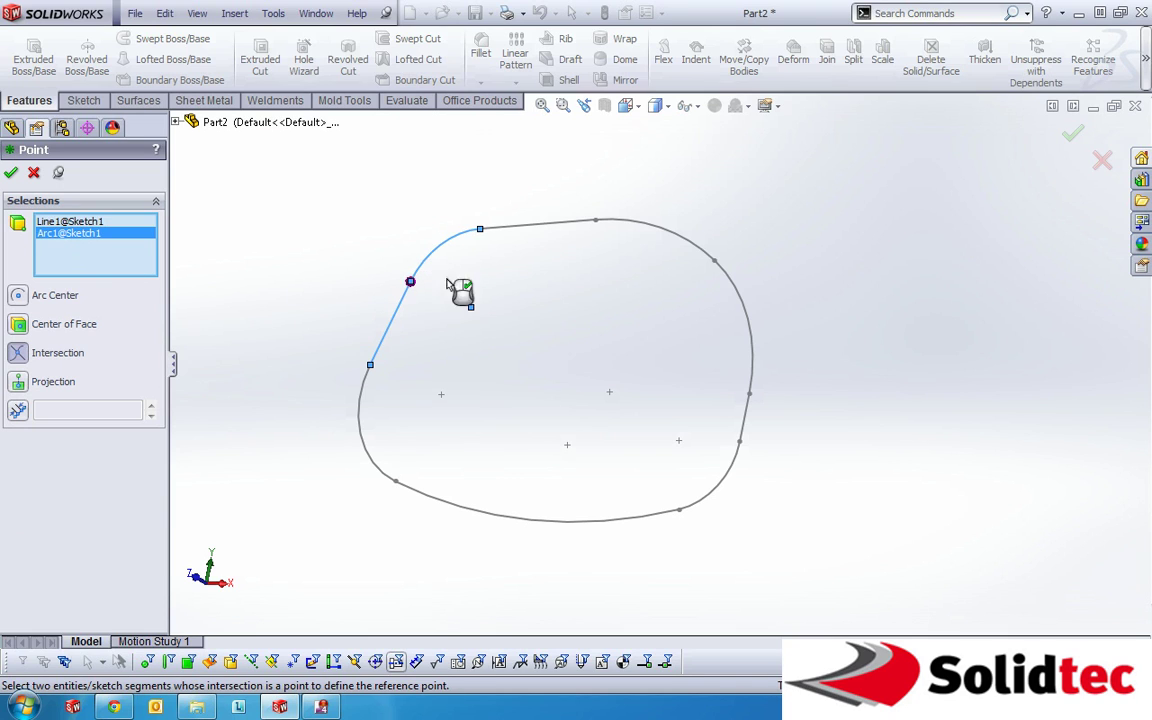
scroll(396, 265, down, 4)
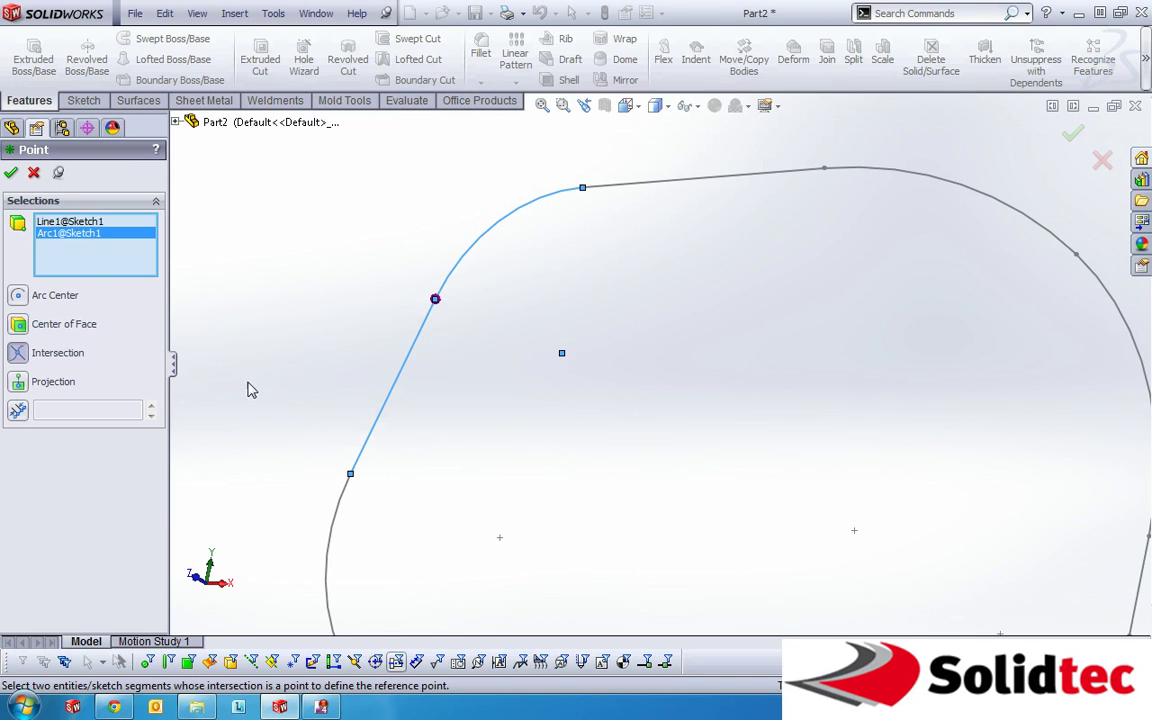
right_click(95, 242)
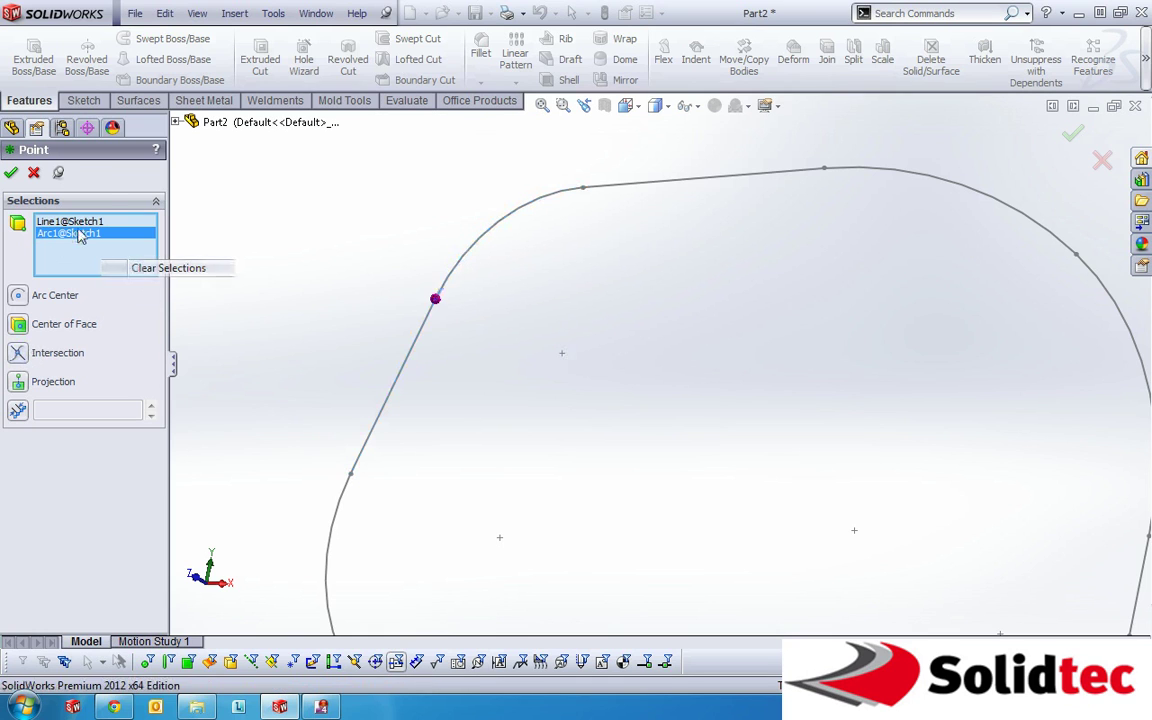
click(160, 265)
click(34, 174)
key(f)
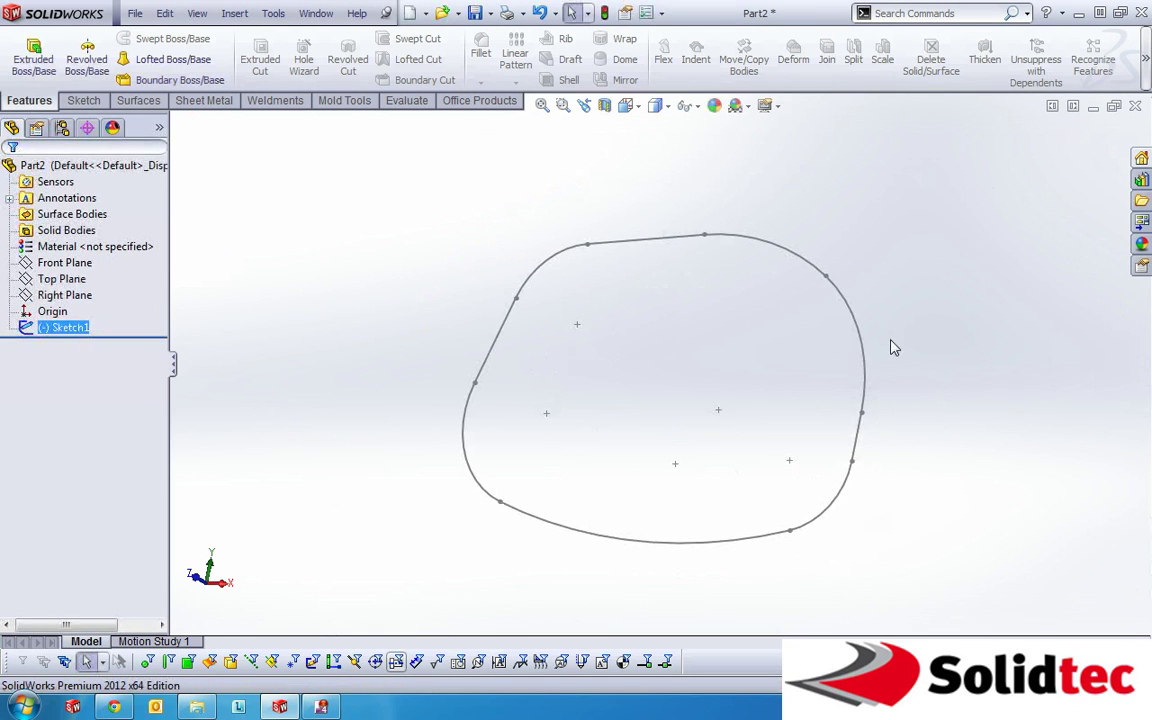
In Sketch1, fit one closed spline over the whole line-and-arc chain with Select Chain, then exit
right_click(862, 340)
click(890, 296)
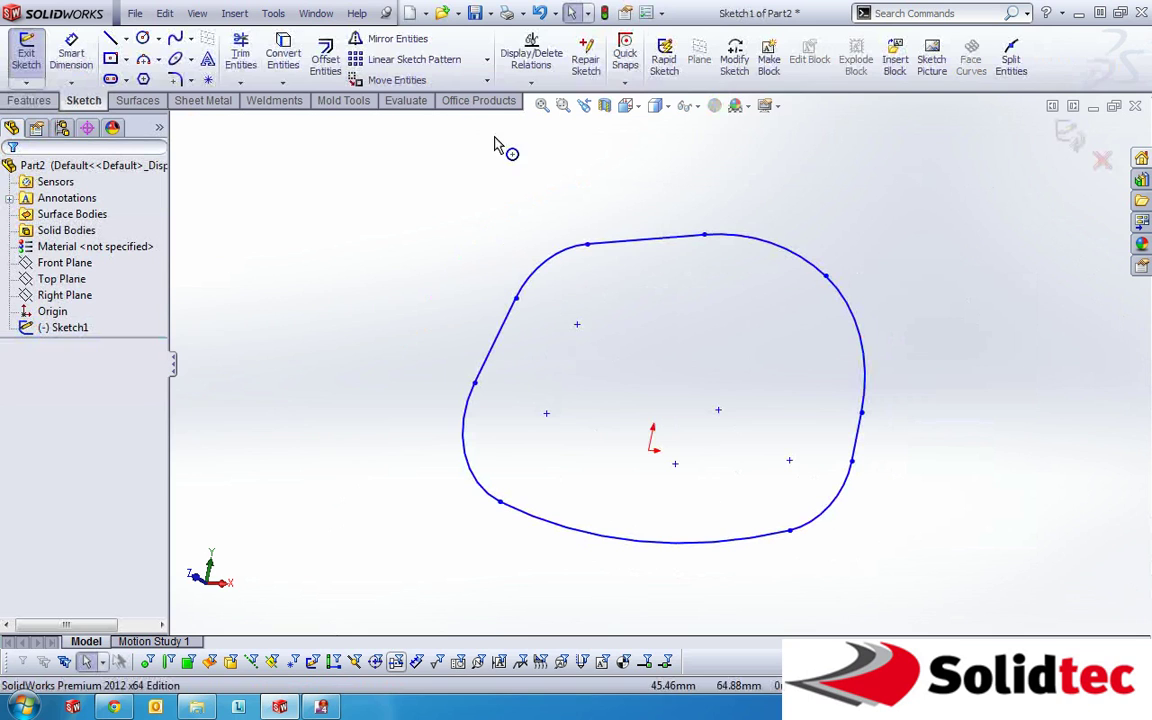
click(191, 38)
click(212, 95)
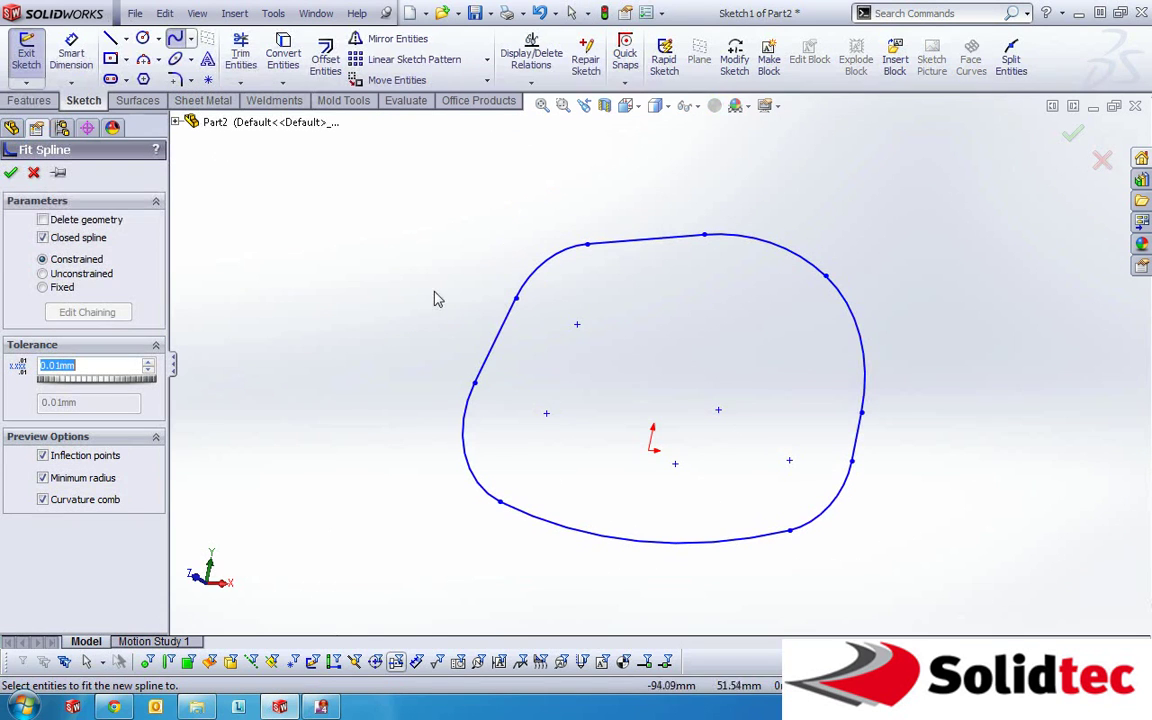
right_click(495, 343)
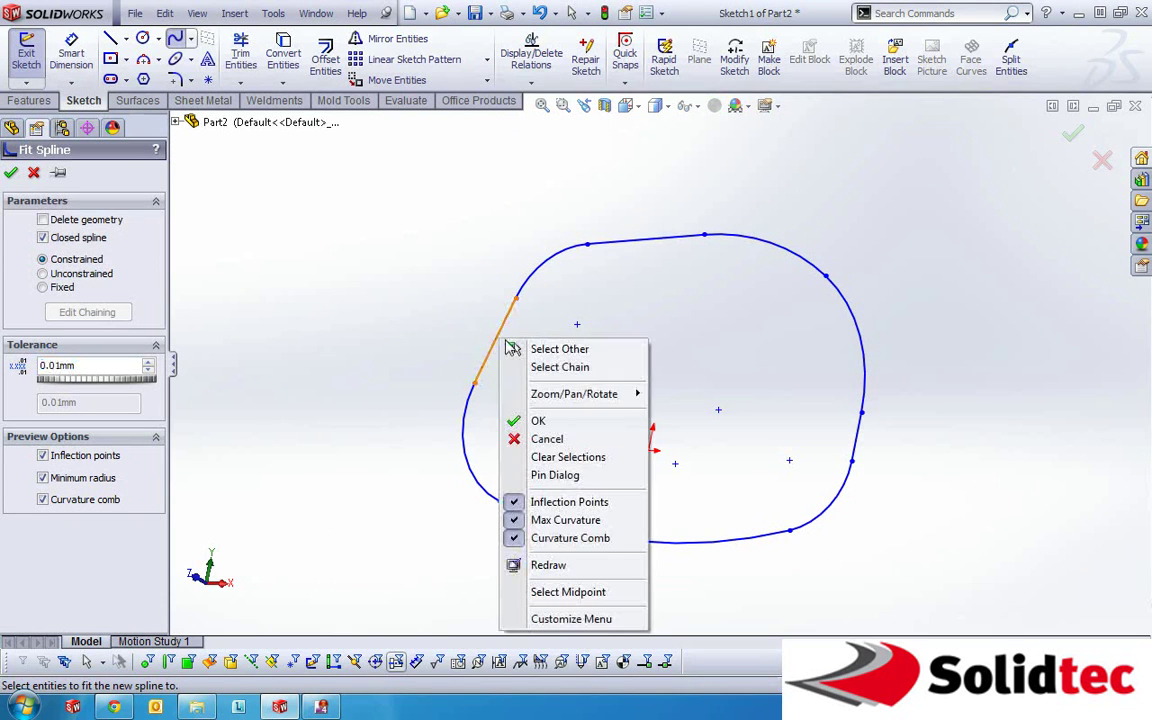
click(560, 367)
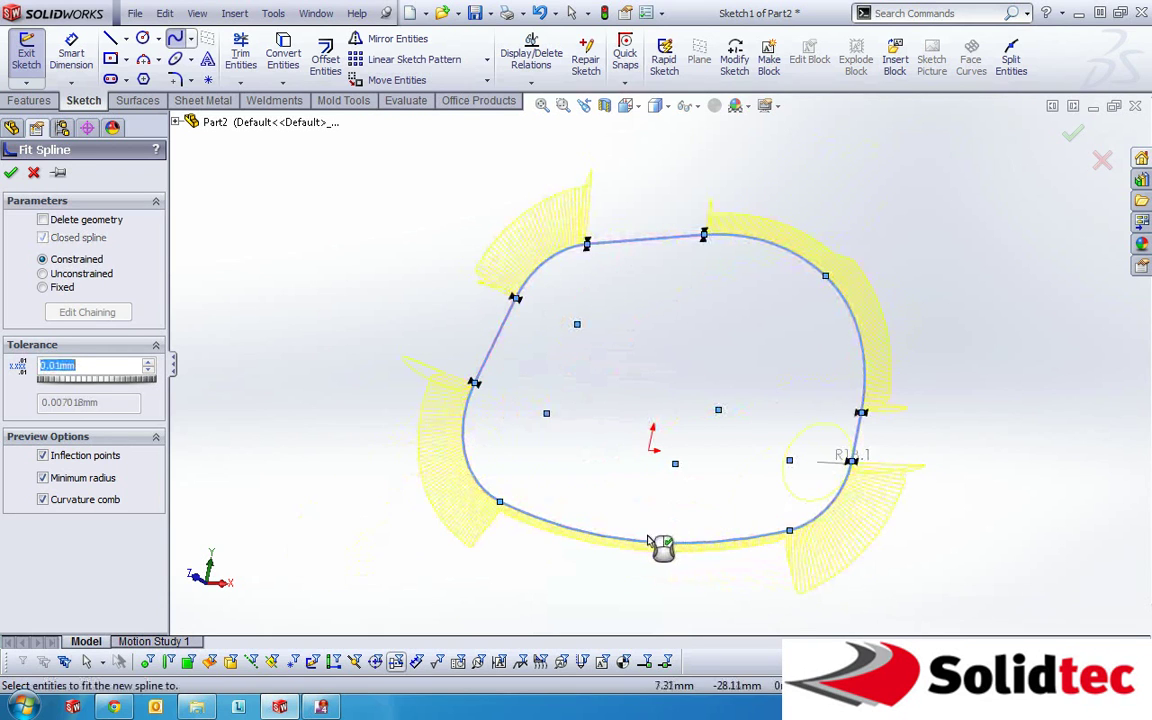
click(10, 174)
click(1072, 133)
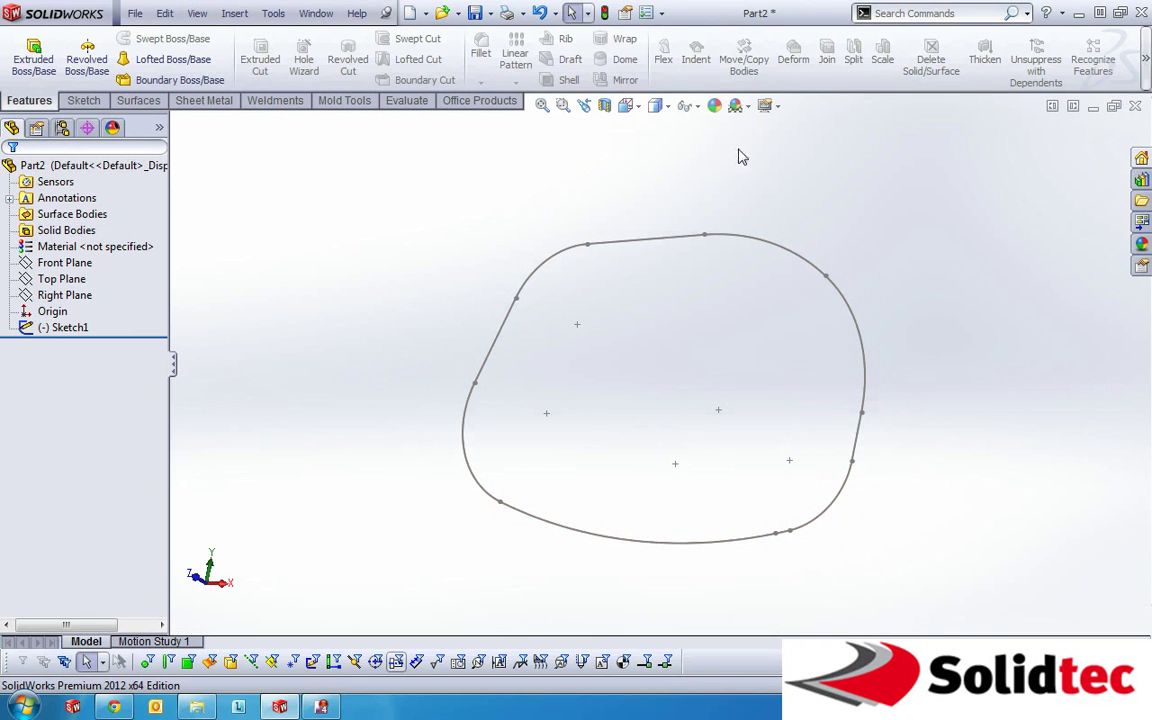
Add a Reference Geometry Point set of 15 evenly distributed points on Spline2@Sketch1
mouse_move(1145, 59)
click(452, 147)
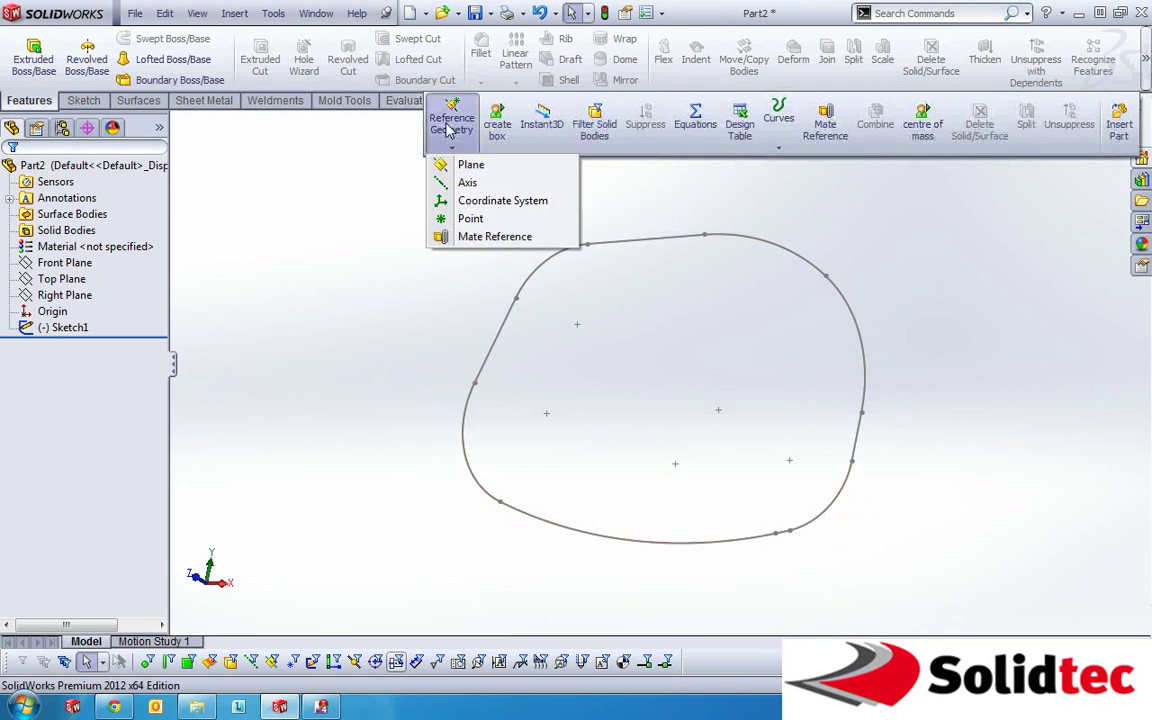
click(470, 219)
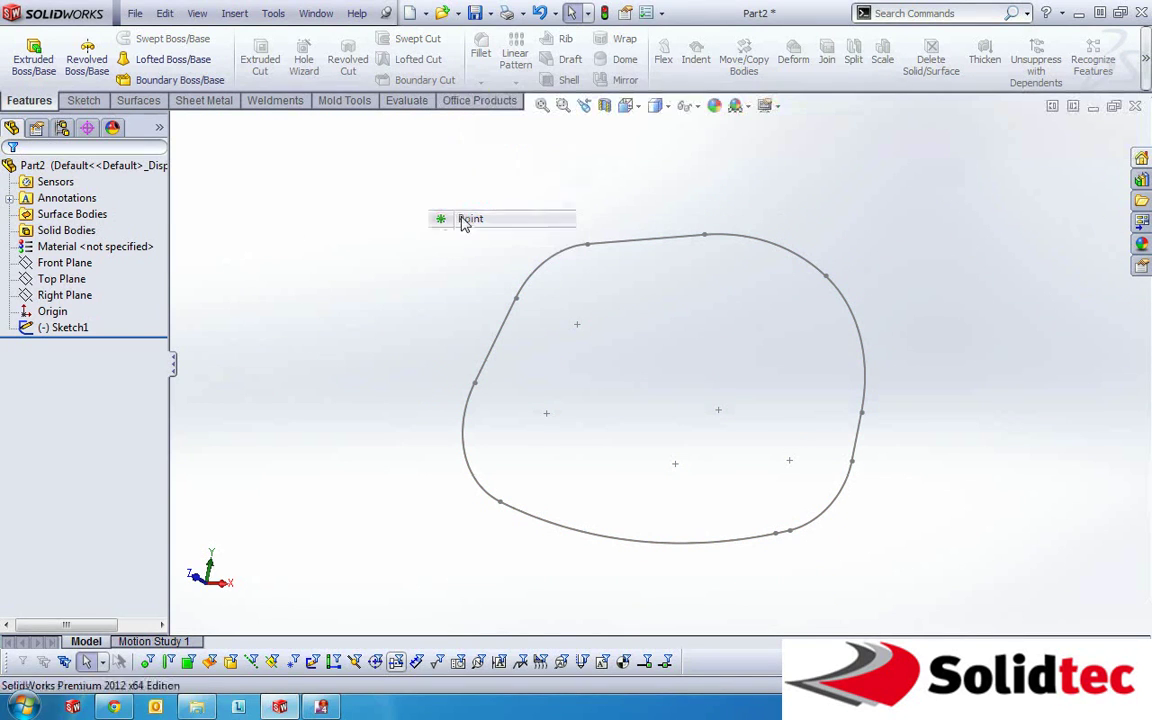
click(494, 357)
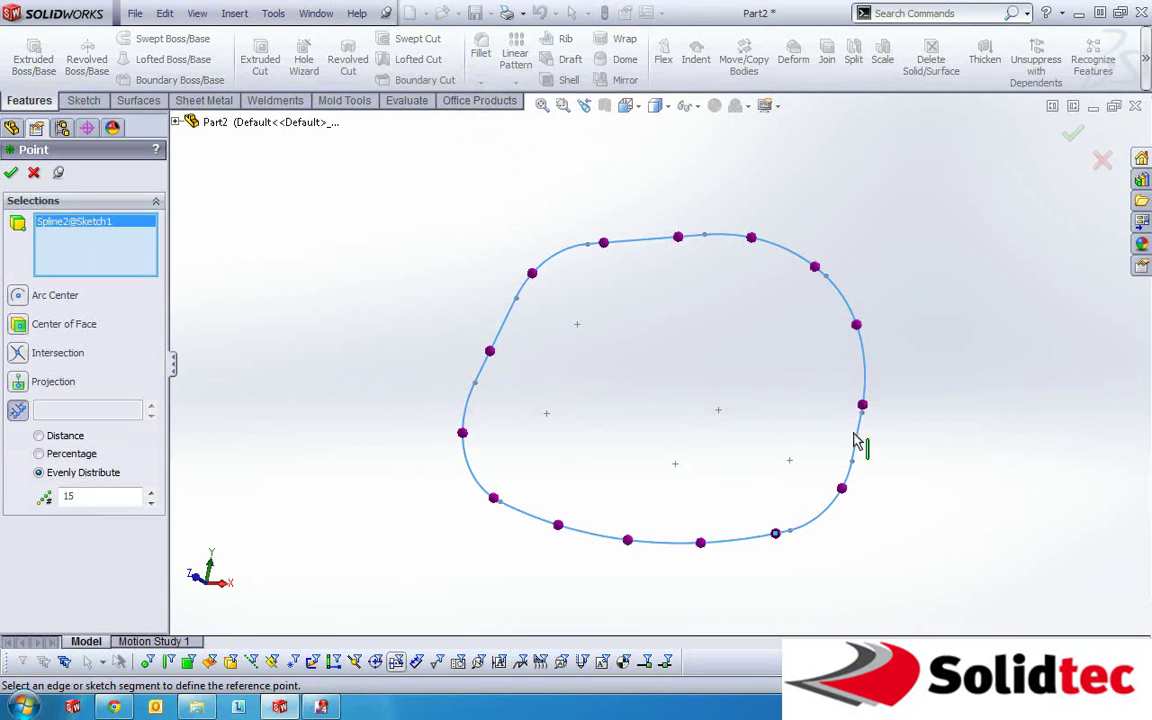
click(11, 172)
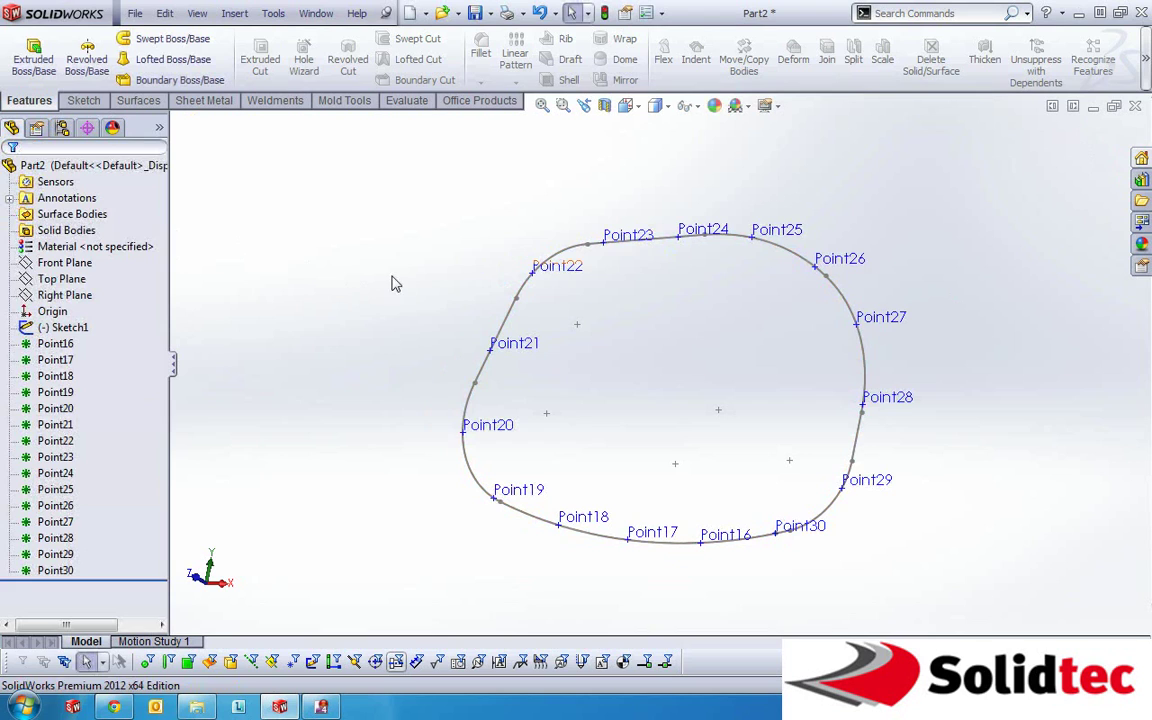
Sketch on Front Plane and convert Sketch1's spline plus Point16–Point30 into new Sketch3
click(60, 262)
click(74, 236)
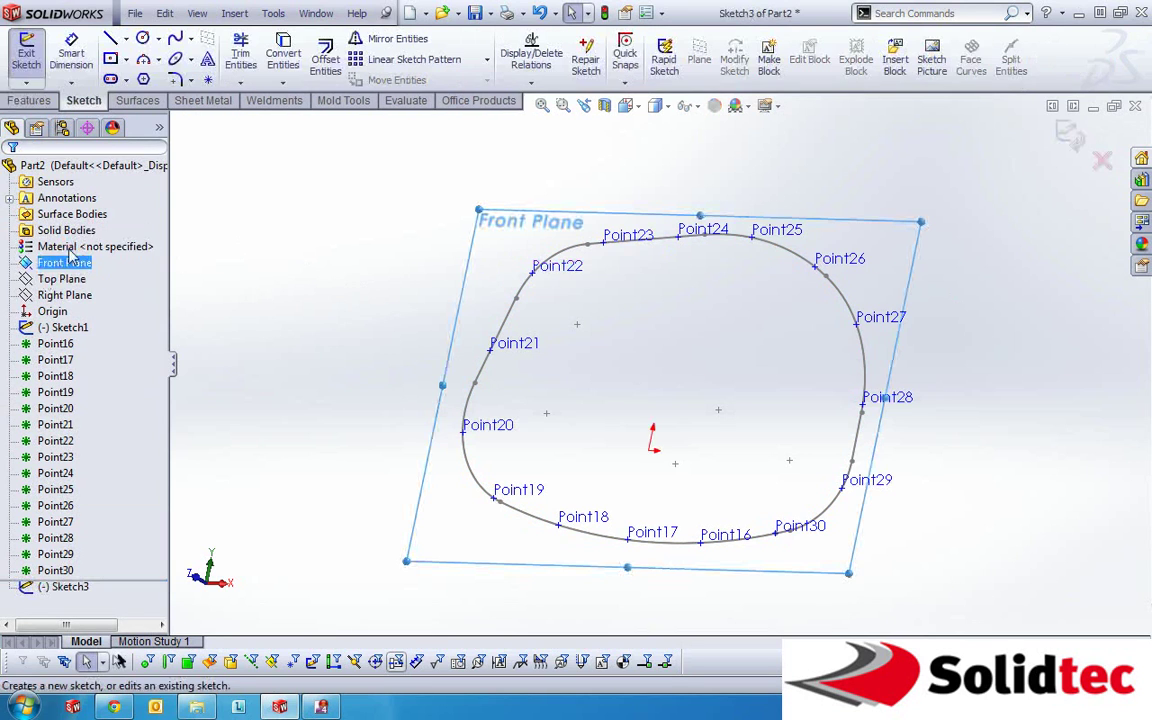
click(296, 268)
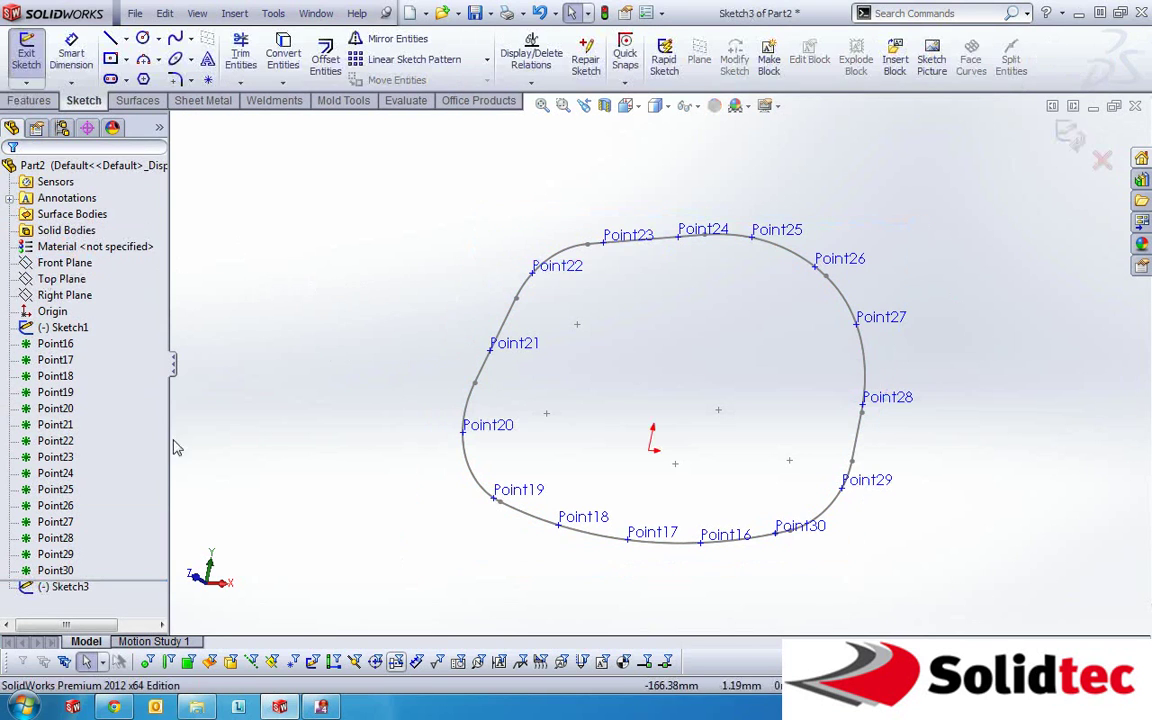
click(58, 329)
shift+click(52, 571)
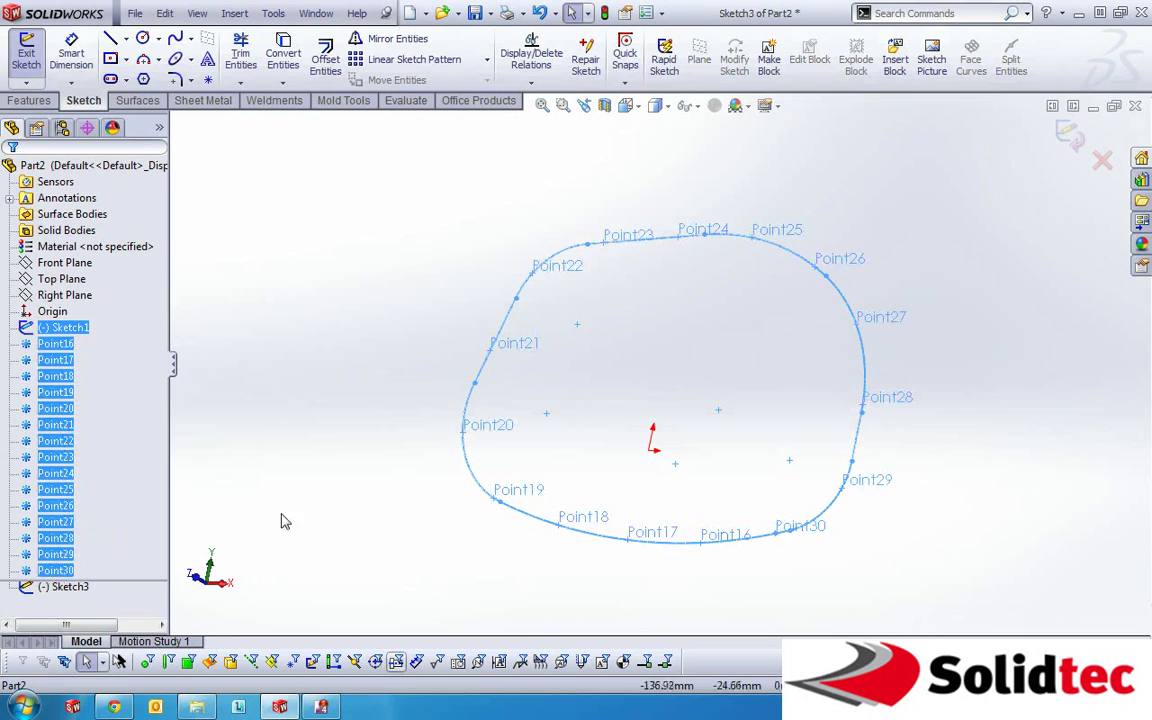
click(295, 60)
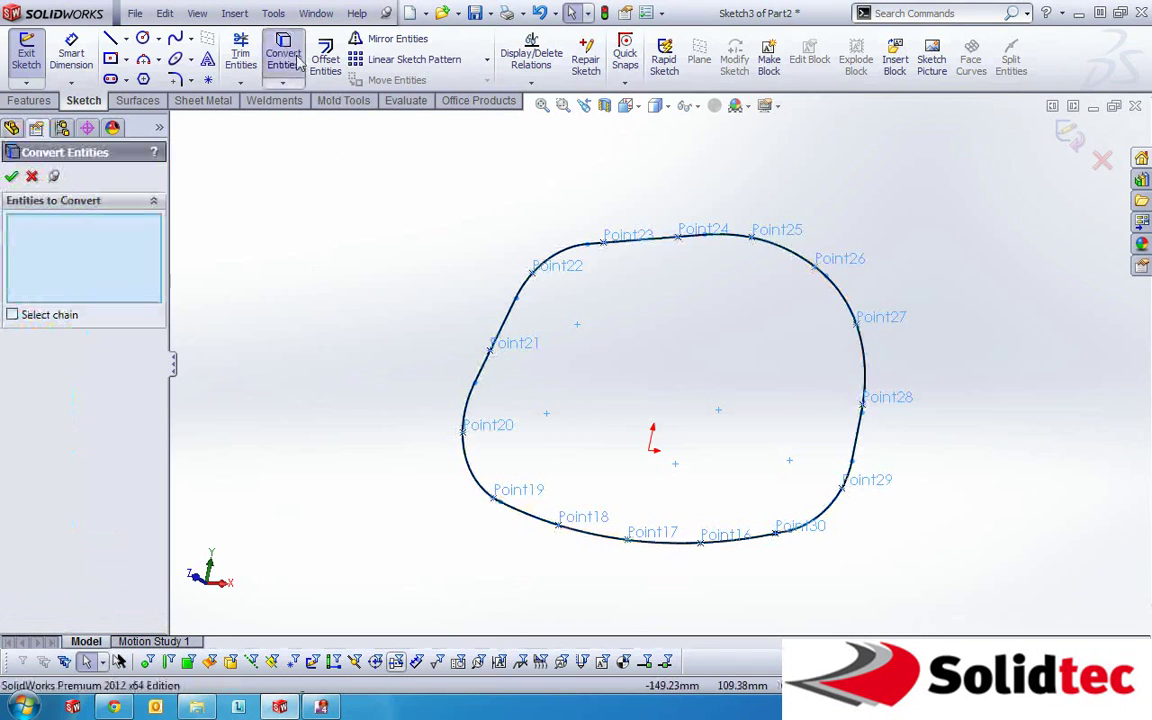
click(13, 177)
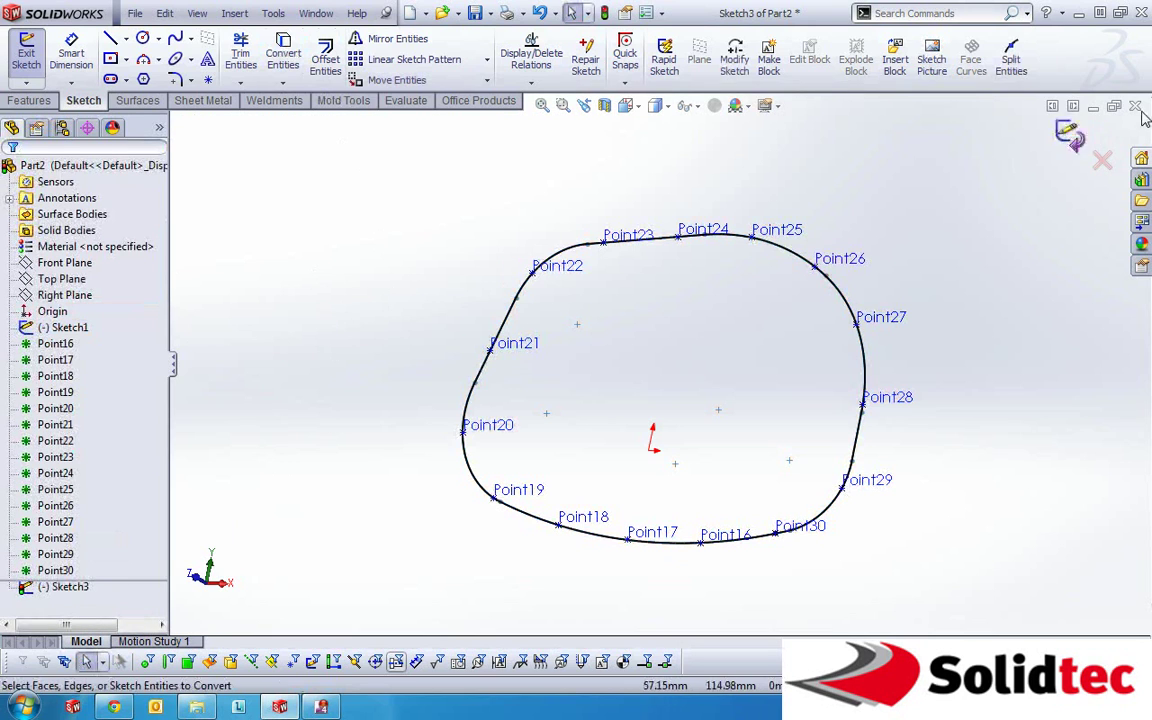
click(1068, 138)
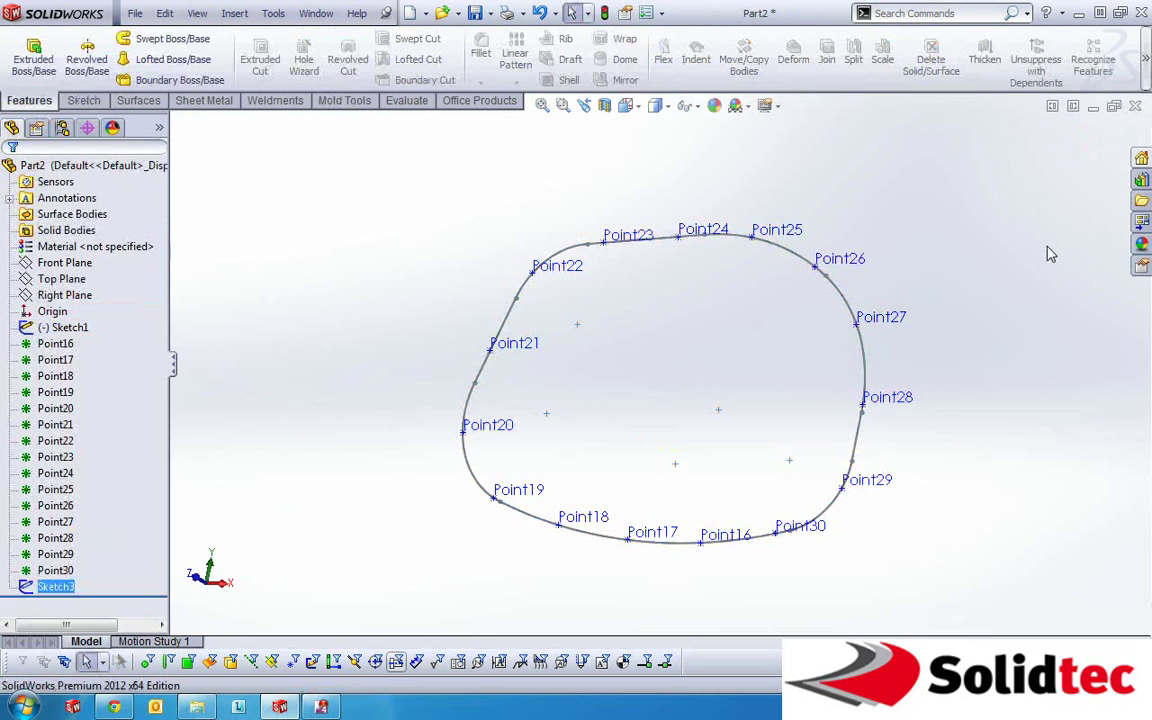
Hide reference points Point16 through Point30 and hide Sketch1
click(58, 570)
shift+click(55, 344)
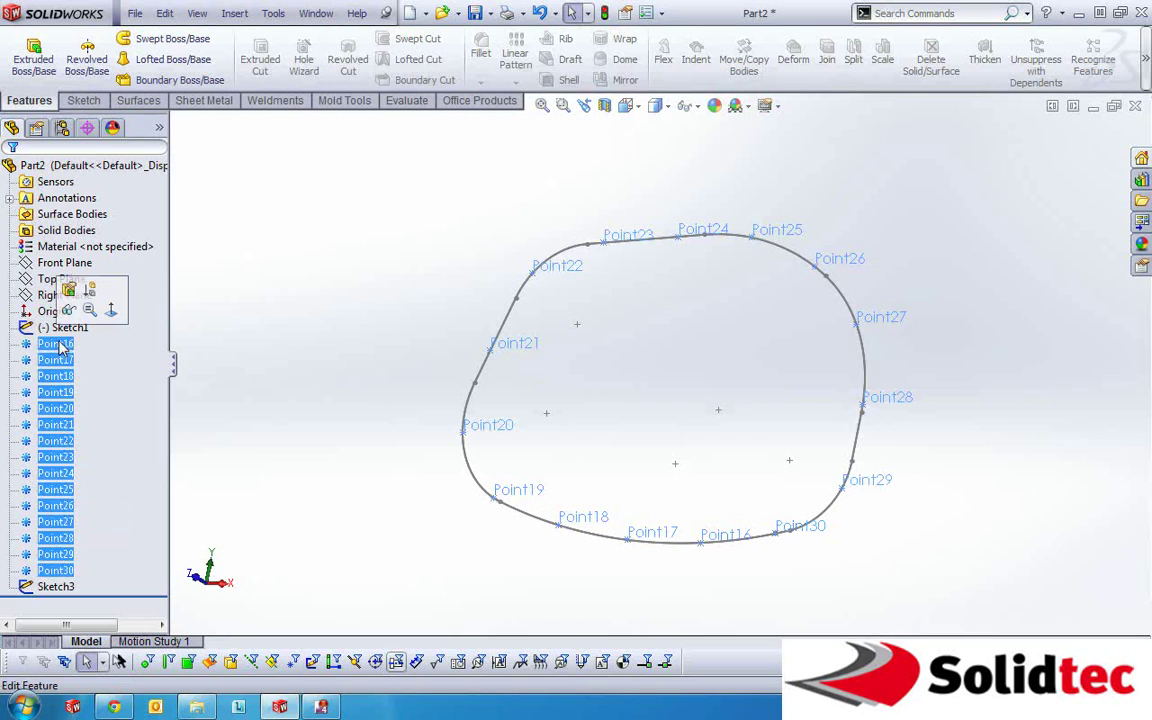
click(69, 312)
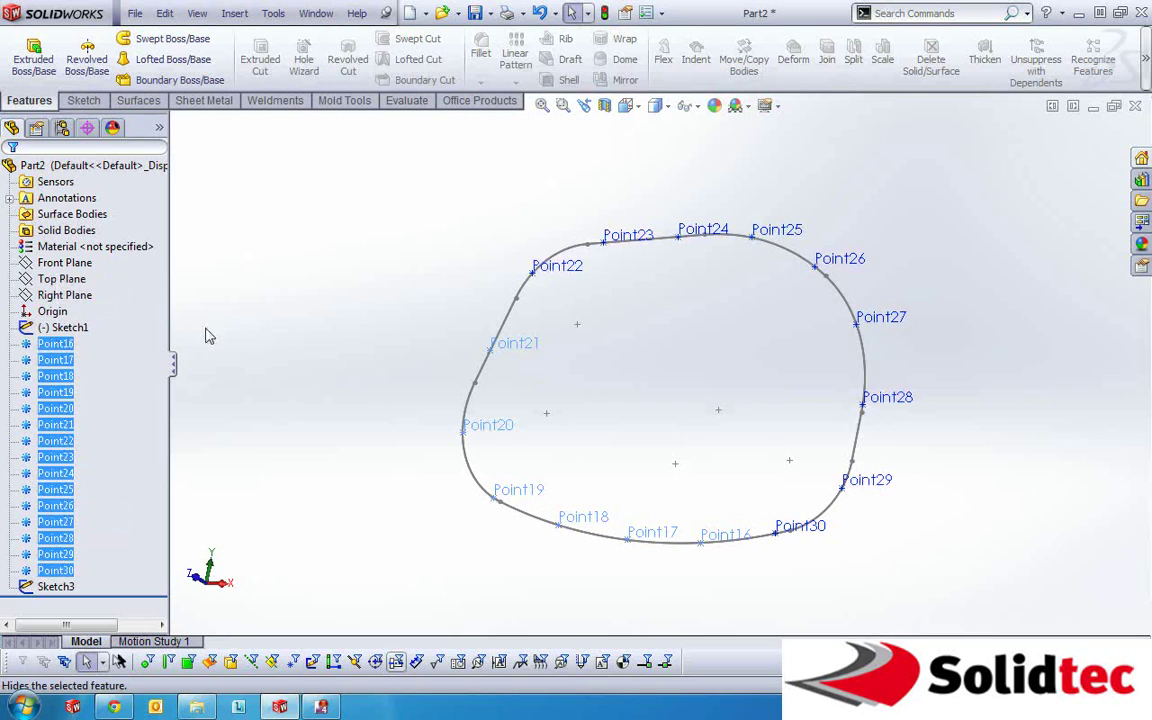
click(68, 328)
click(65, 296)
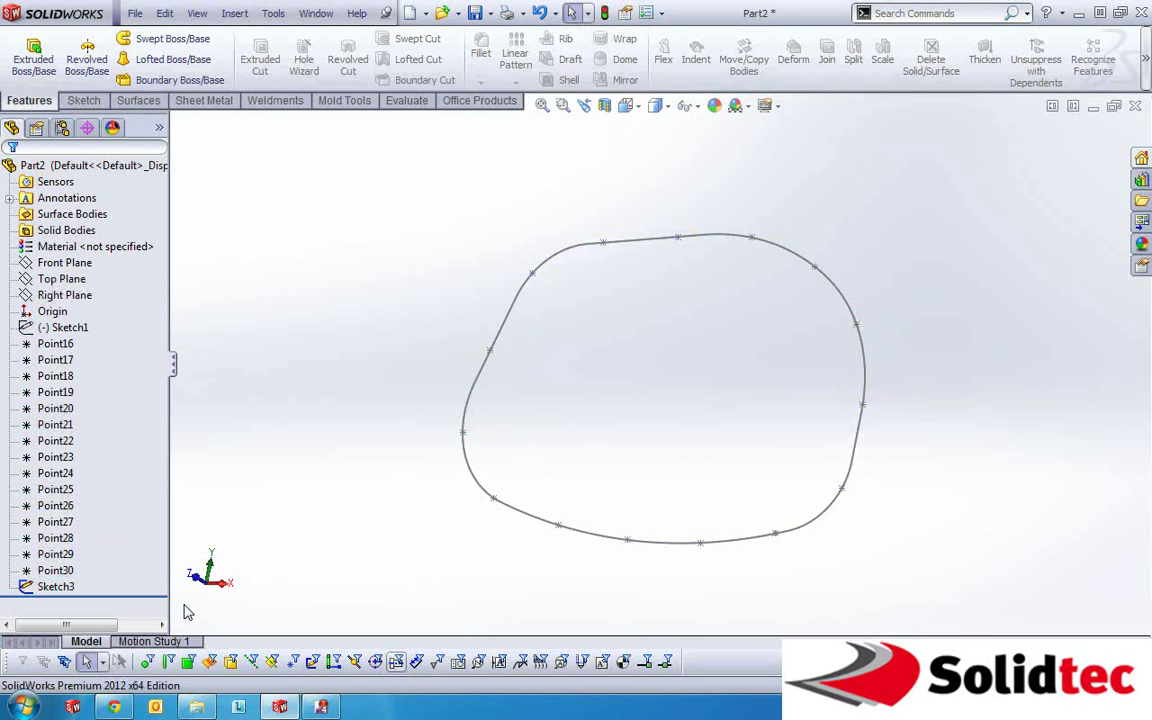
Edit Sketch3, delete its converted spline keeping only the points, and inspect one point
click(68, 589)
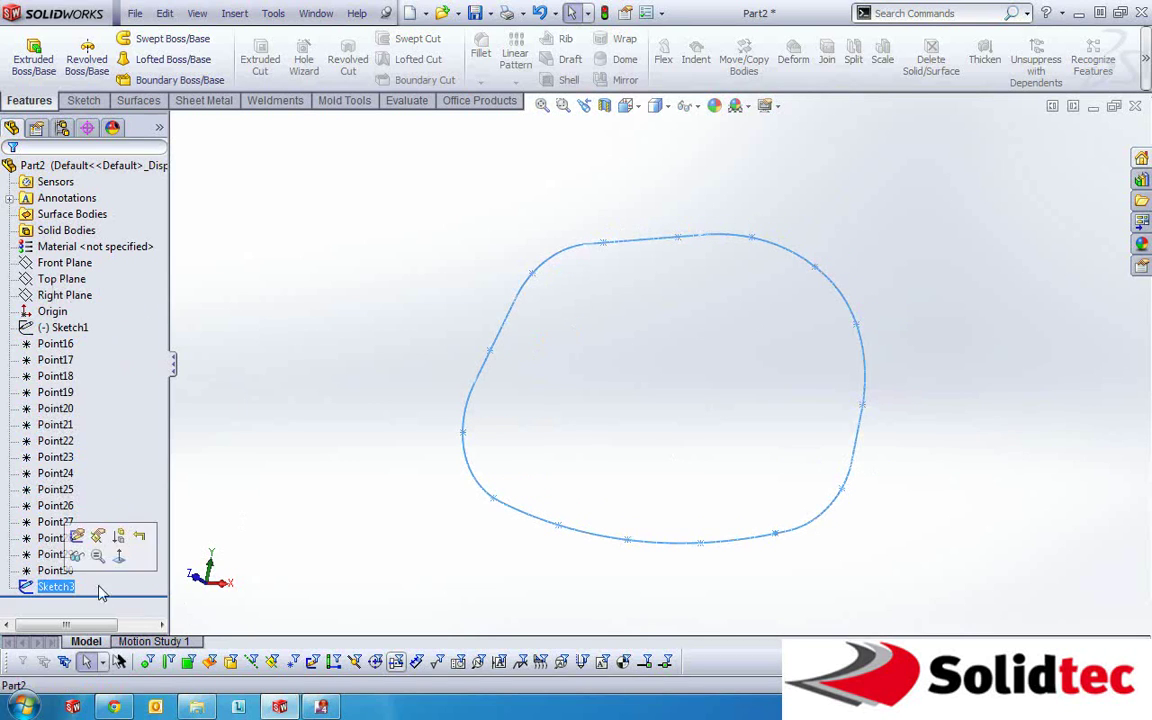
click(77, 537)
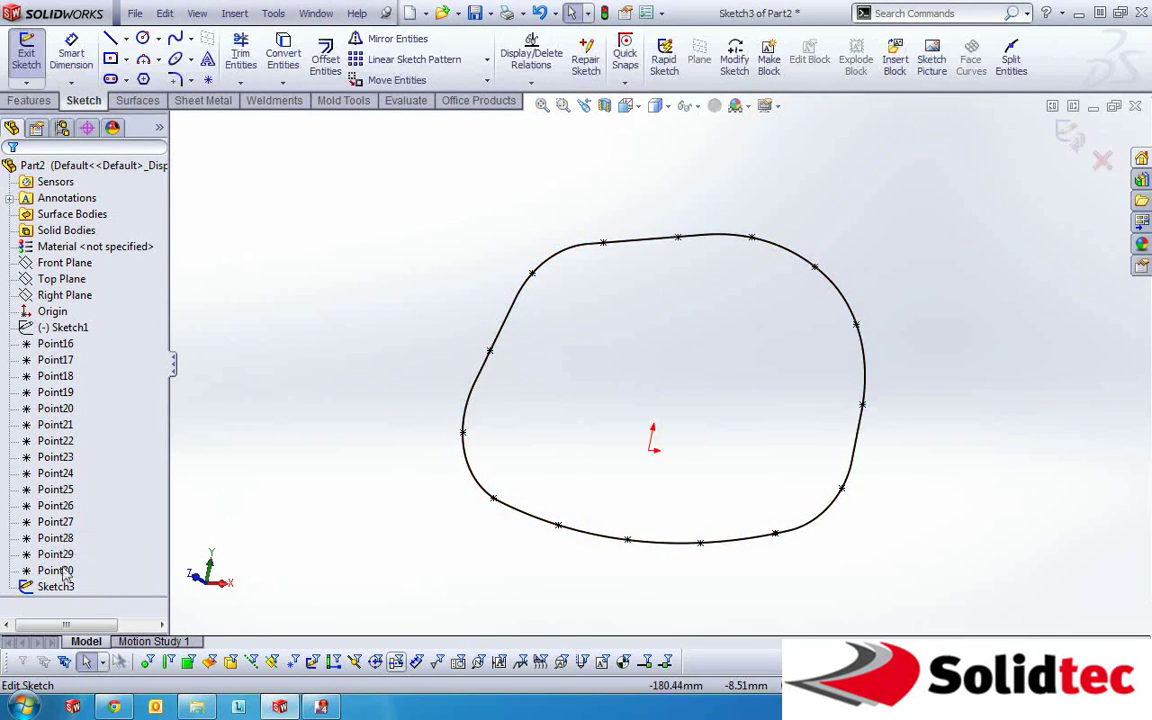
click(520, 307)
key(Delete)
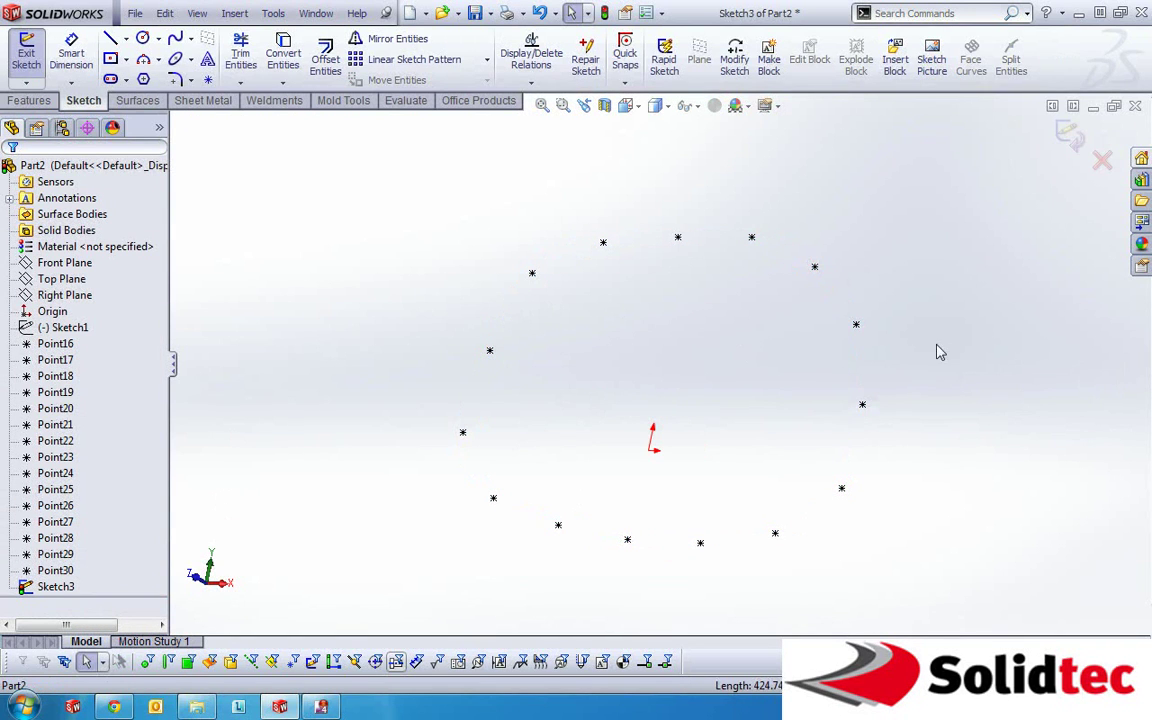
click(678, 238)
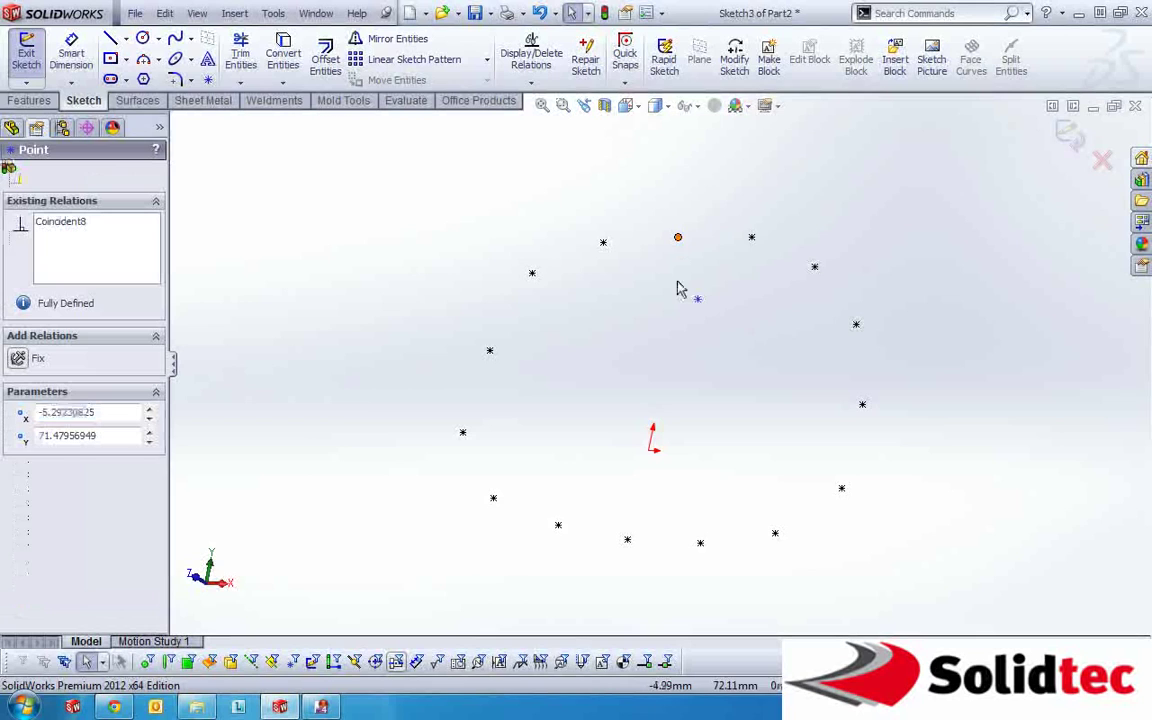
click(678, 242)
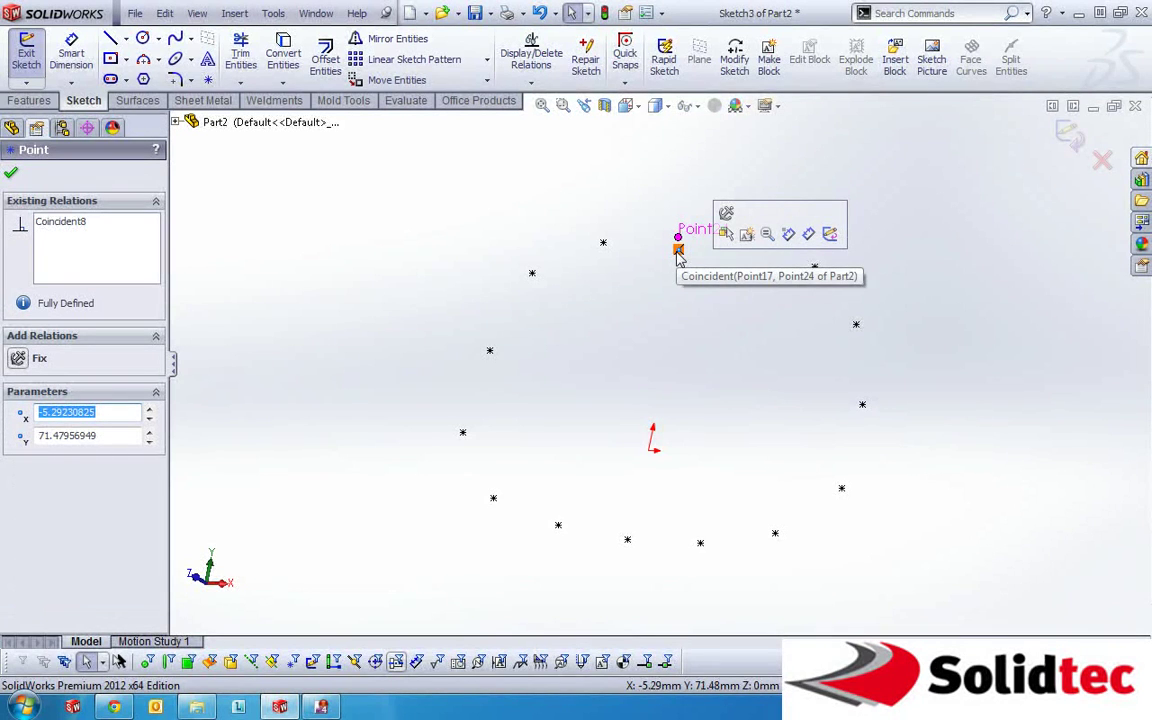
Exit Sketch3, orbit the view, and run the xyz to excel.swp macro from Tools > Macro
click(684, 288)
click(1068, 136)
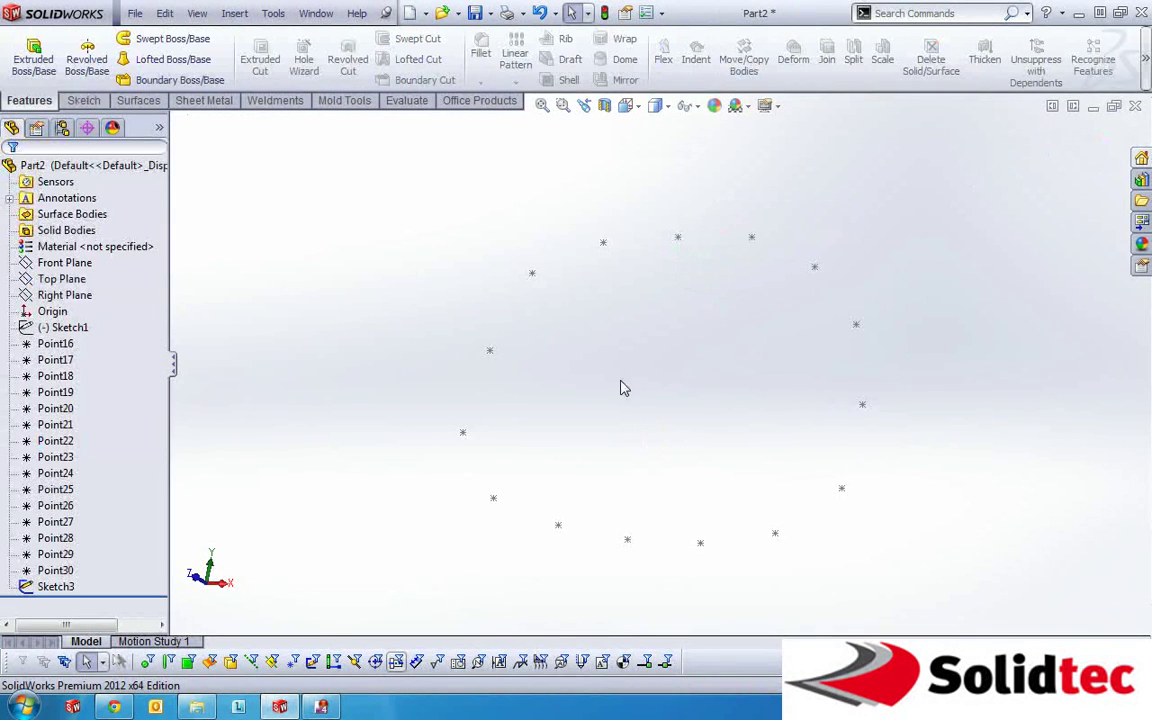
mouse_move(840, 485)
middle_down()
mouse_move(825, 404)
mouse_move(1000, 476)
middle_up()
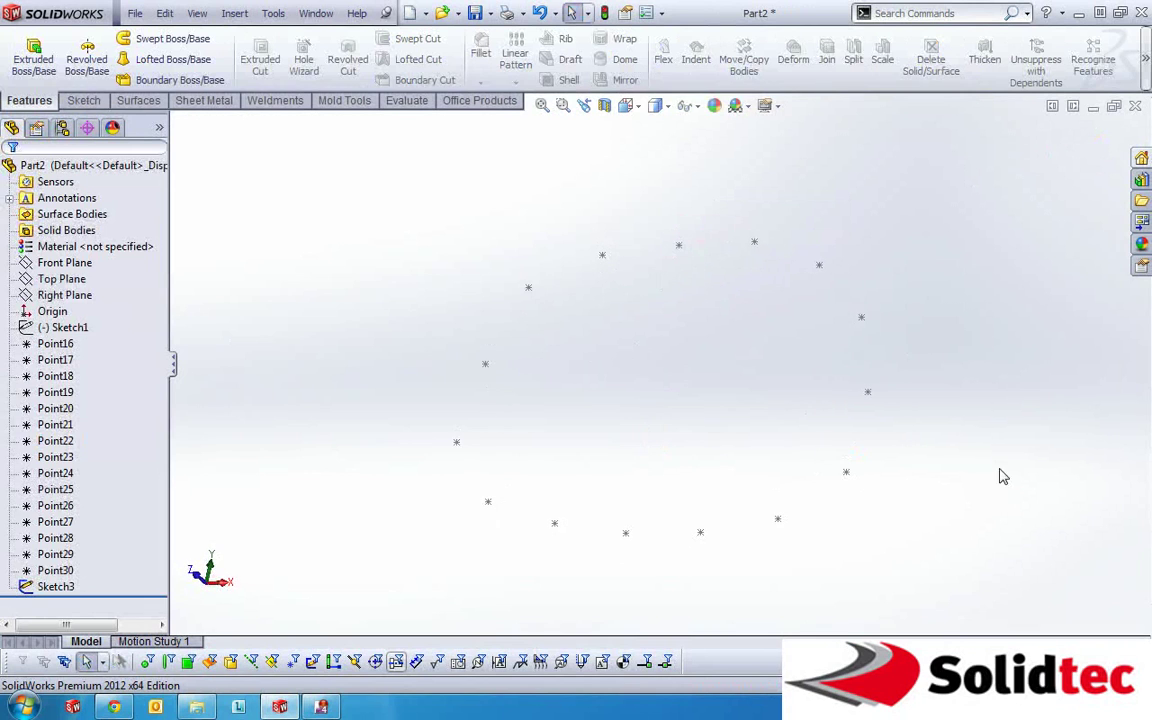
click(273, 13)
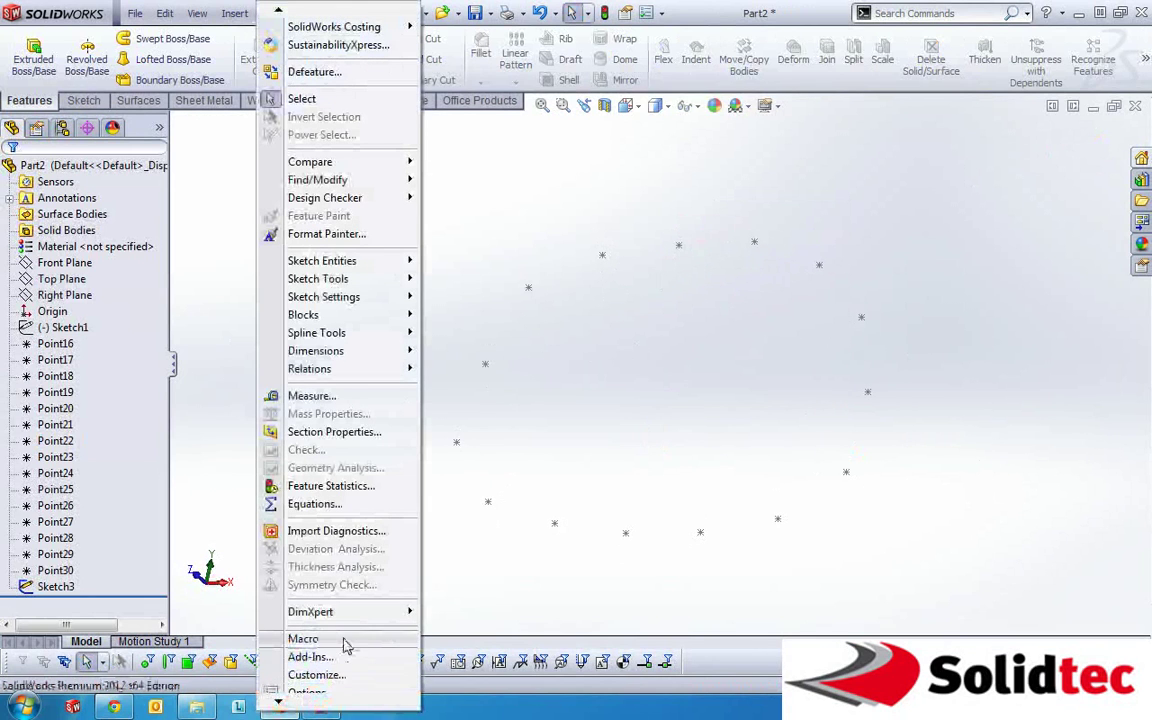
mouse_move(347, 643)
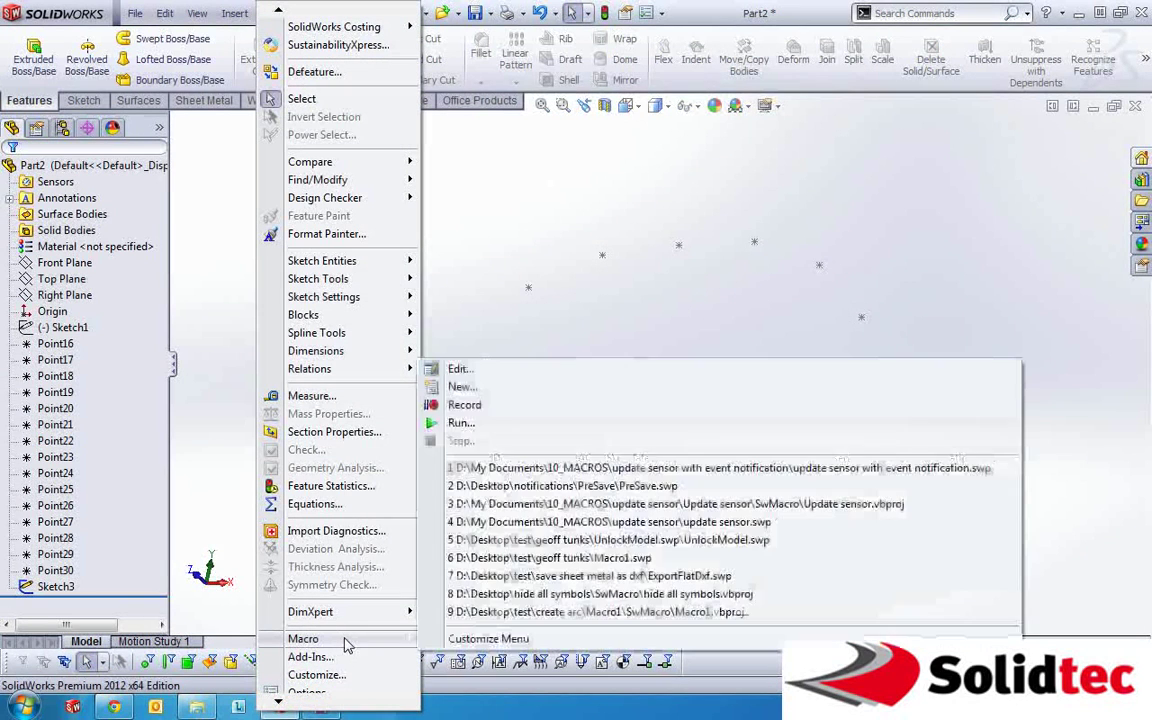
click(462, 423)
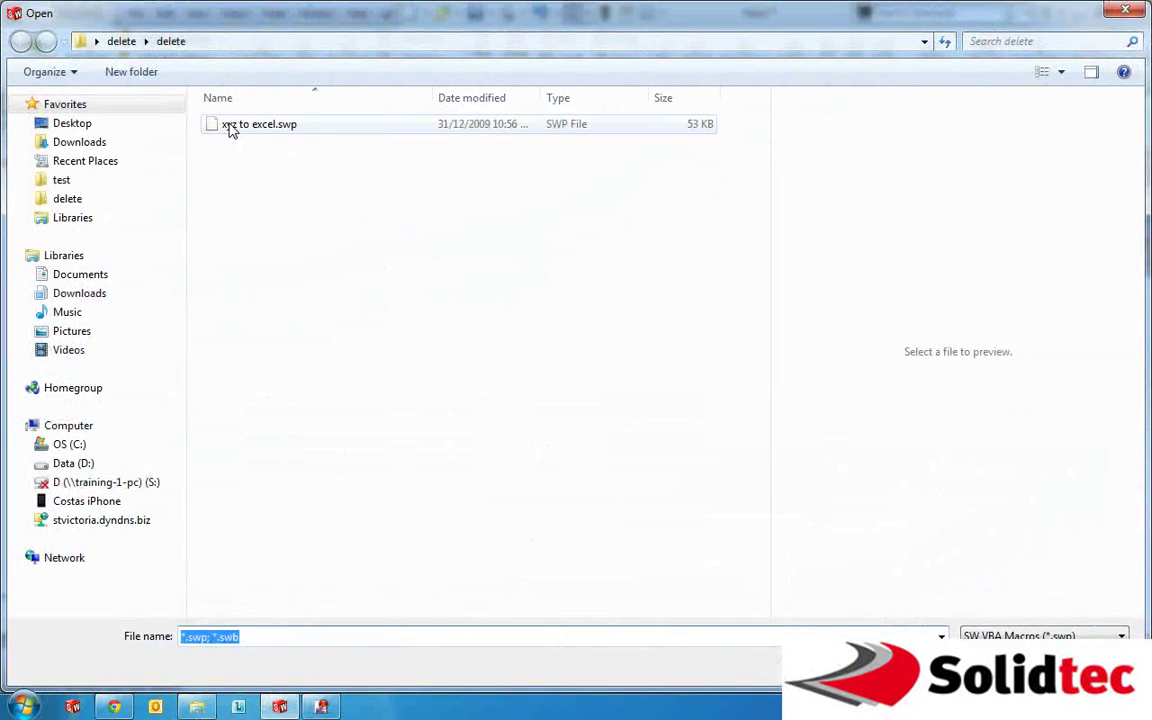
double_click(240, 127)
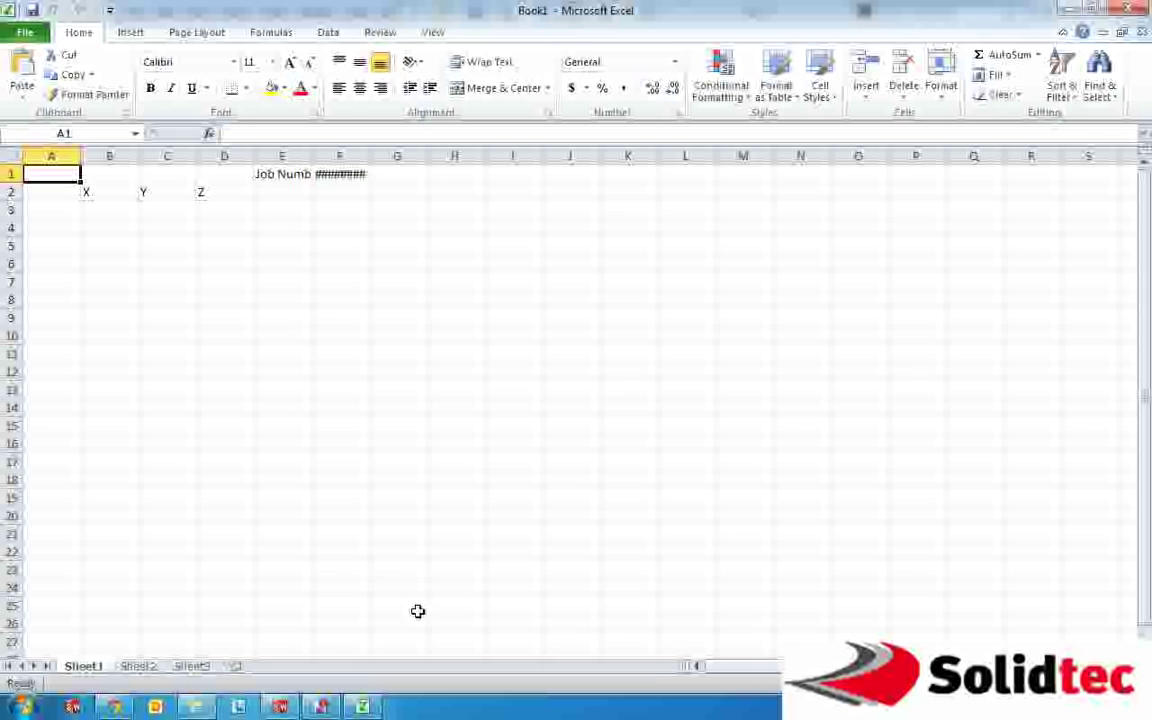
Inspect the exported worksheet's X, Y, Z headers and close the Excel workbook
click(274, 333)
click(51, 193)
scroll(447, 393, down, 8)
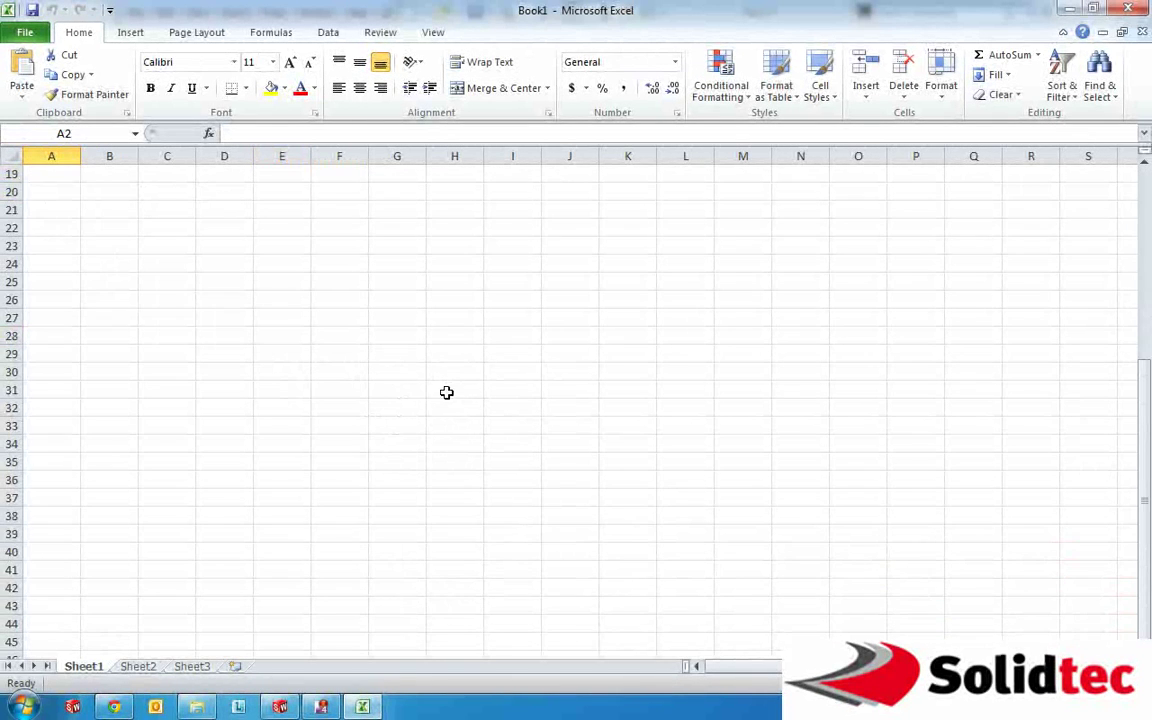
scroll(447, 393, up, 8)
key(alt+F4)
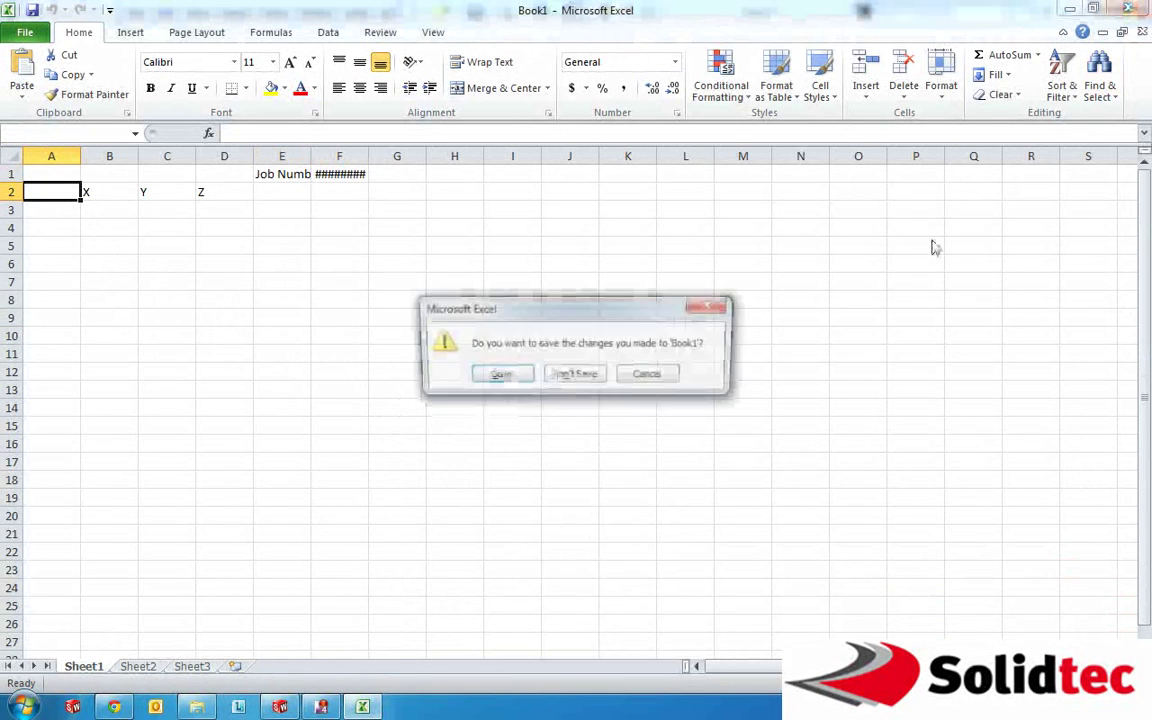
Discard the empty workbook and rerun xyz to excel.swp for Sketch3's points
click(574, 376)
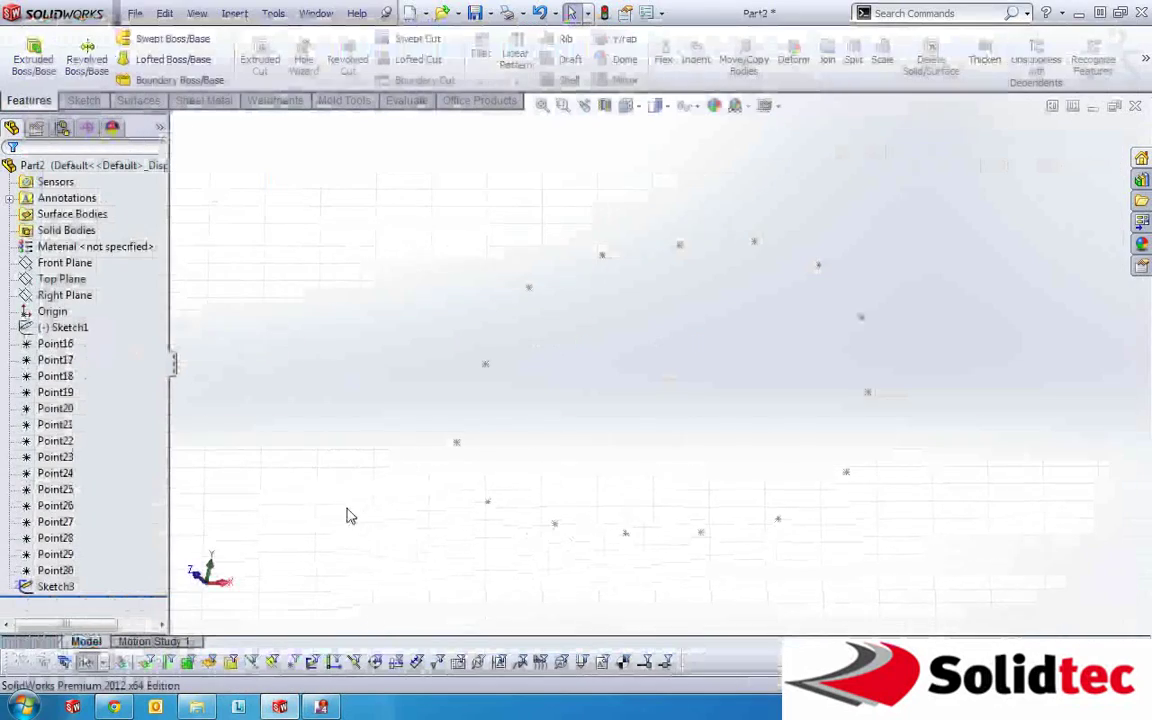
click(273, 13)
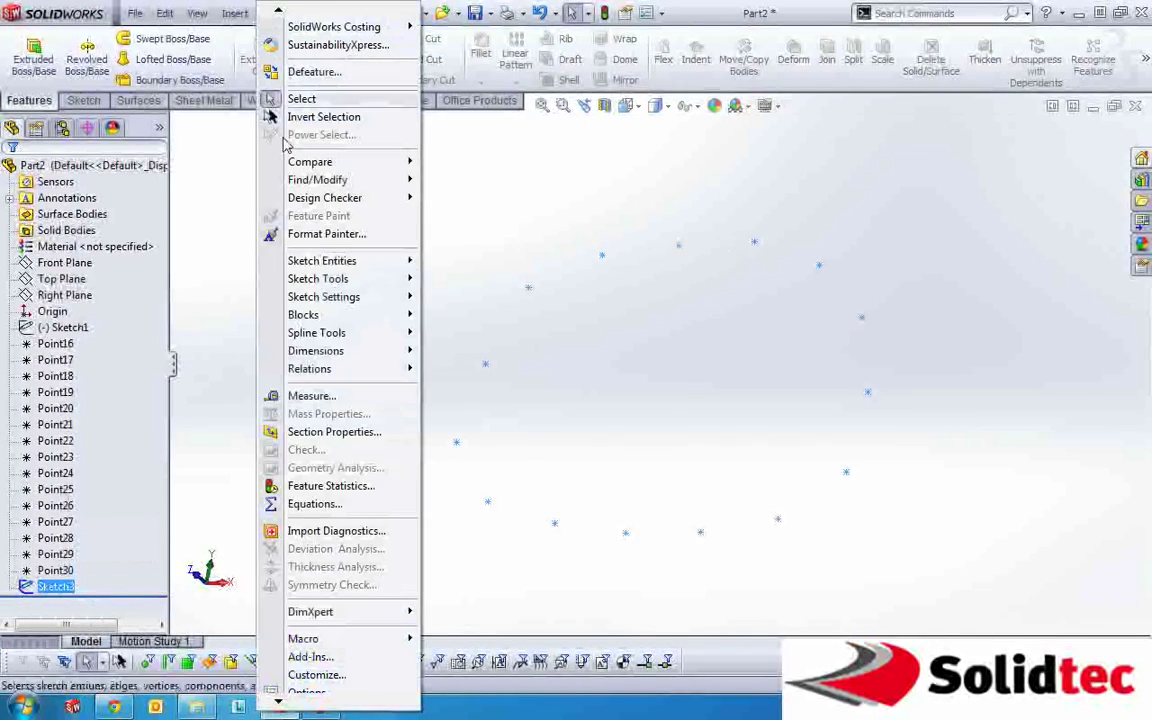
mouse_move(370, 622)
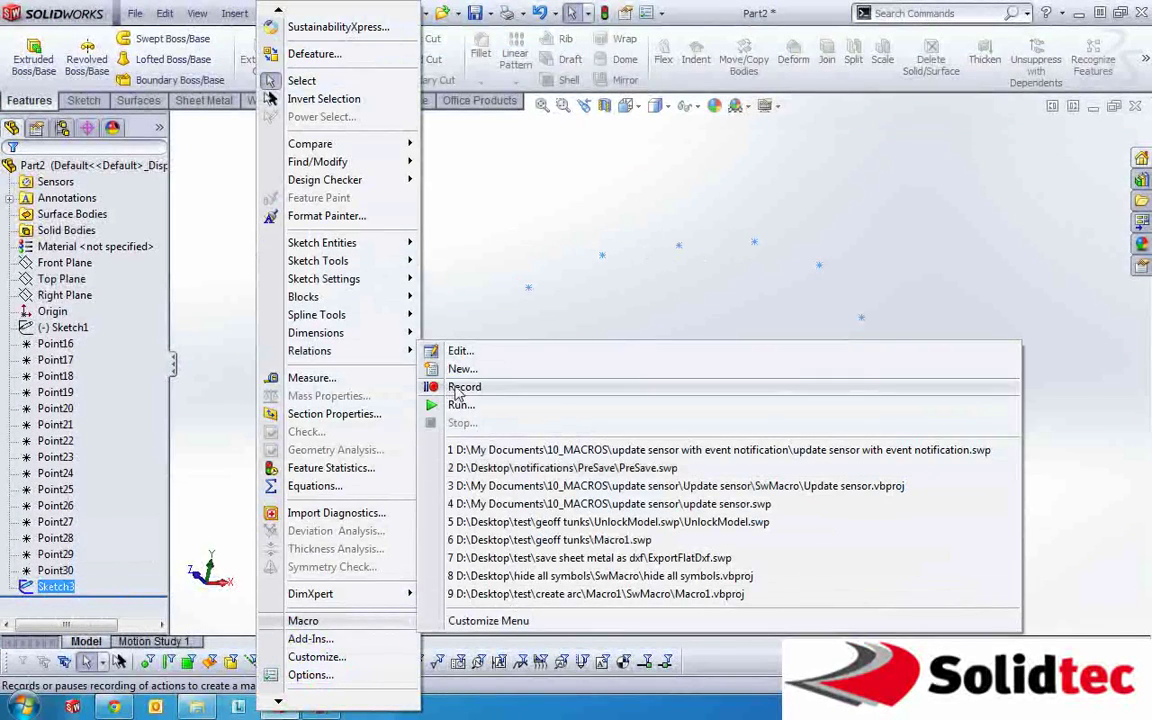
click(450, 352)
double_click(268, 130)
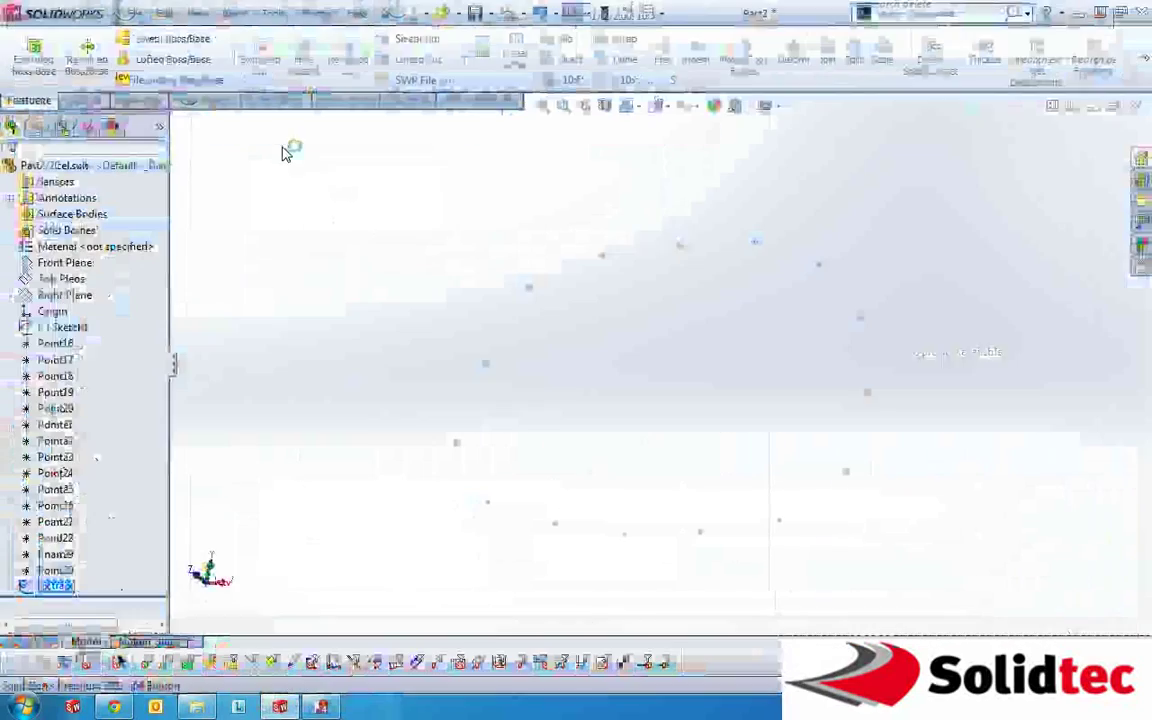
Copy the X, Y, Z coordinates in B3:D32 of the exported sheet
click(365, 708)
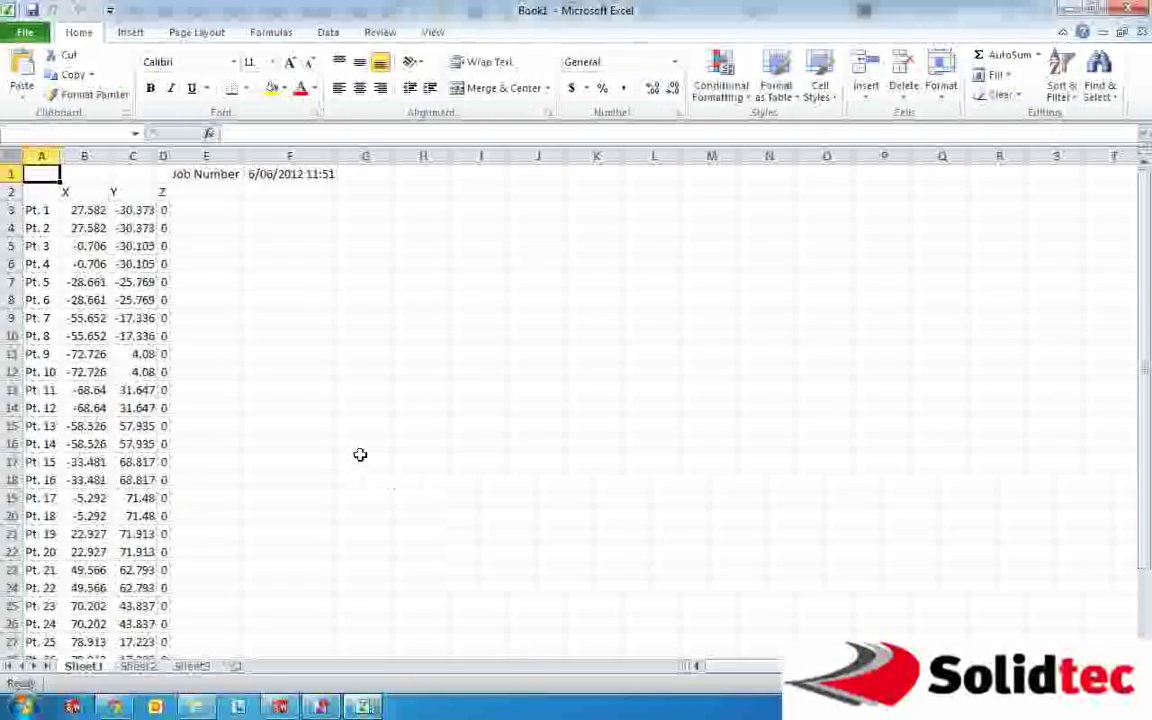
scroll(389, 463, down, 2)
scroll(453, 474, up, 2)
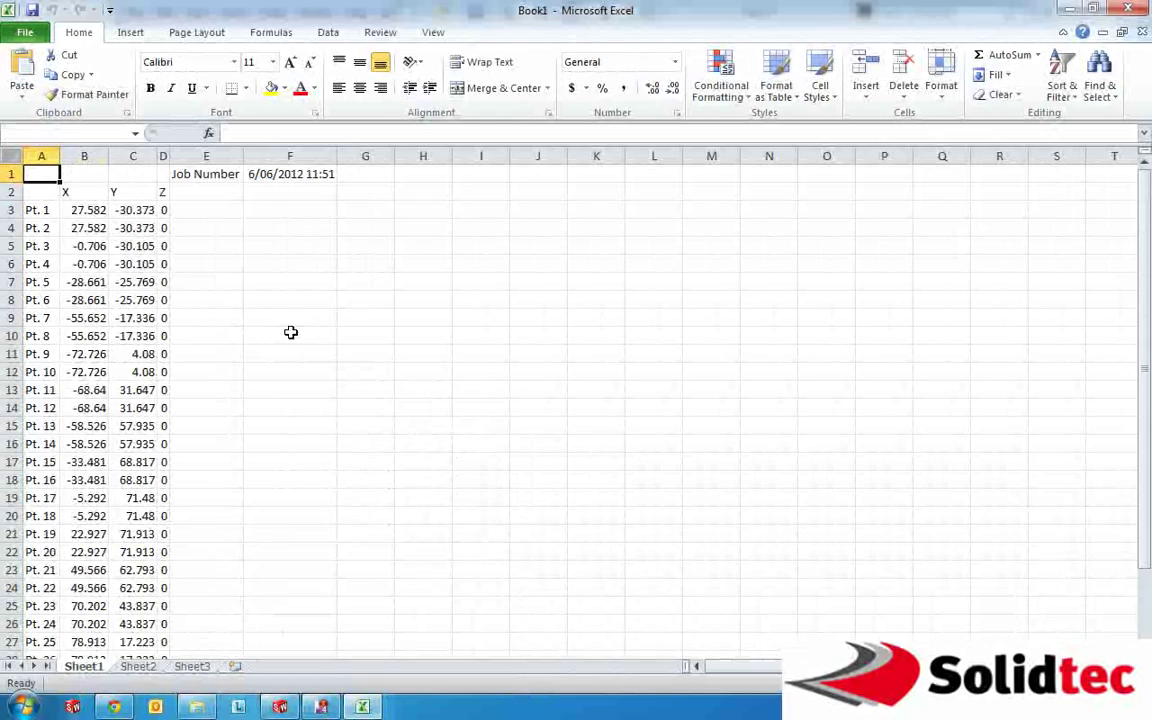
drag(85, 209, 166, 626)
key(ctrl+c)
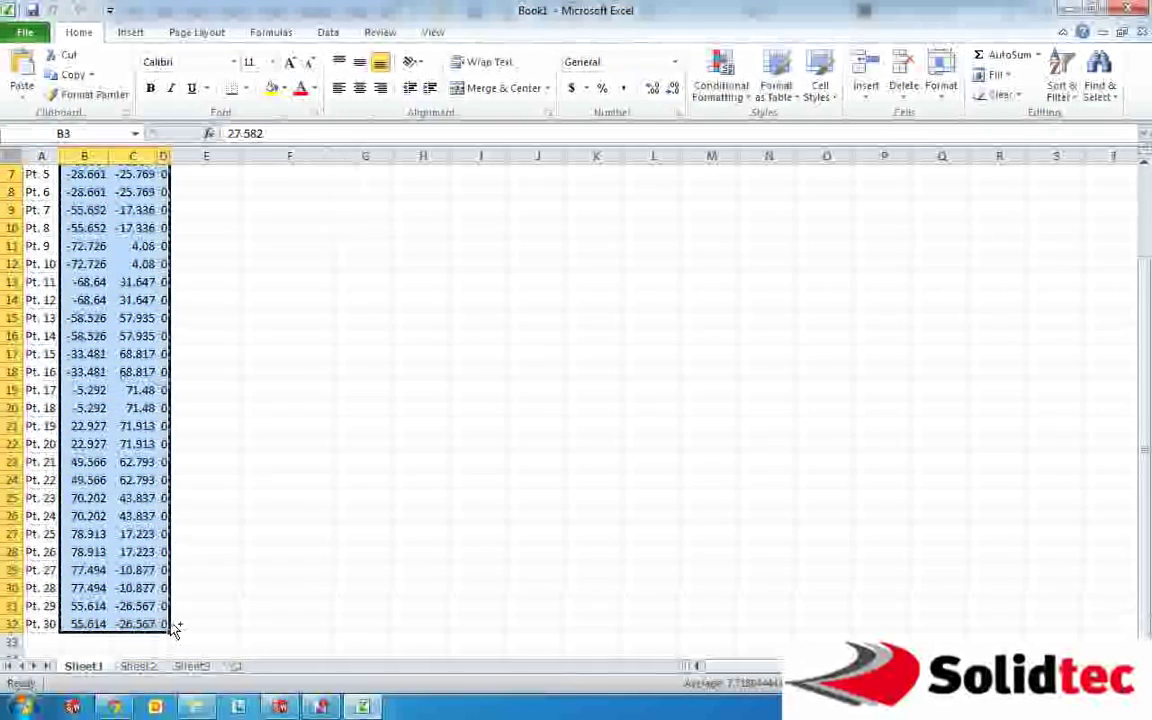
Close the exported-points workbook without saving
click(365, 498)
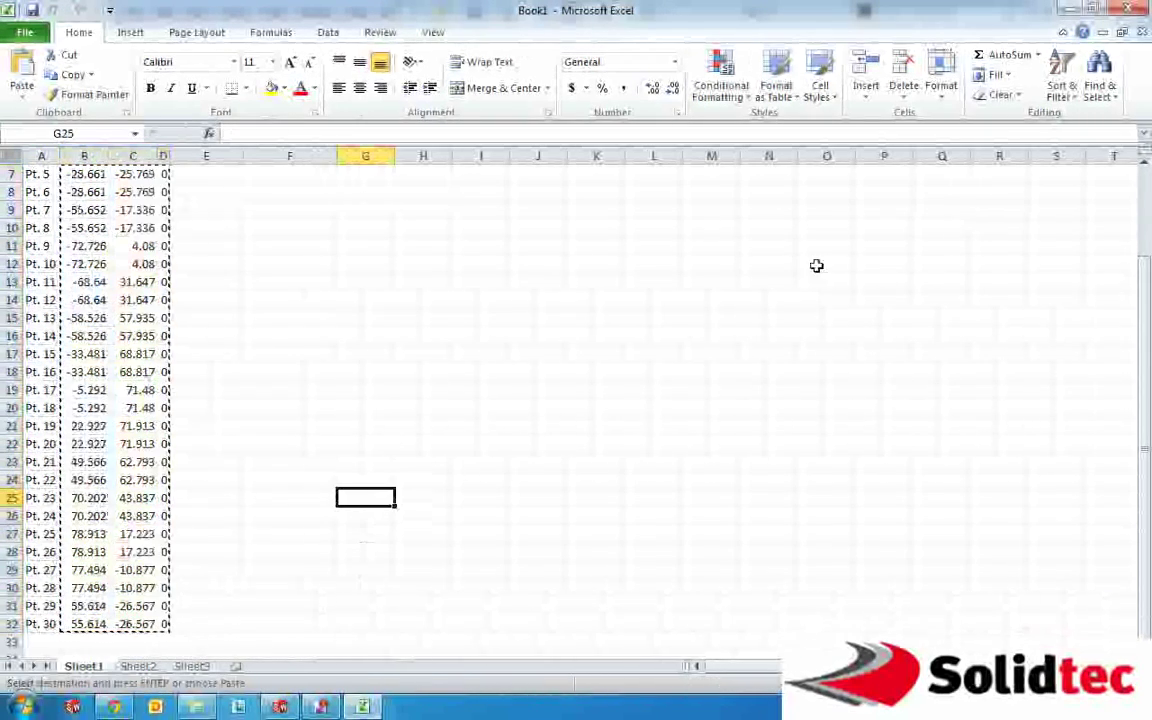
click(1128, 8)
click(580, 377)
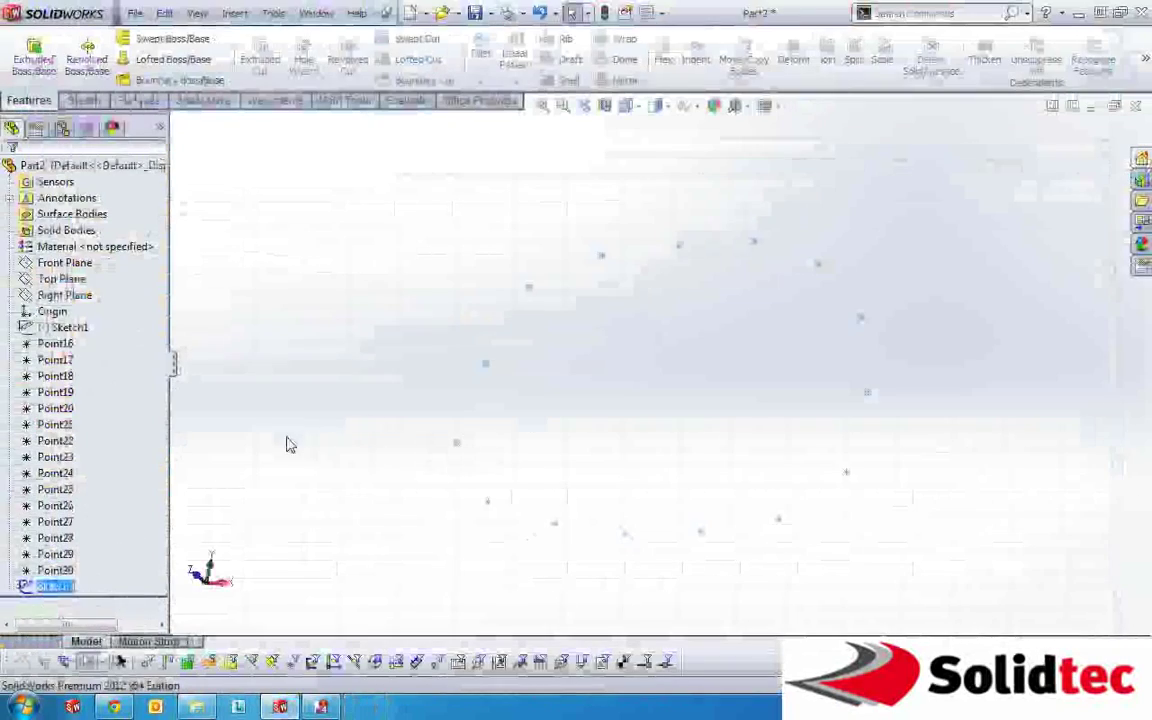
Hide Sketch3, open excel to xyz.xls, and paste the coordinates starting at B2
right_click(52, 588)
click(62, 414)
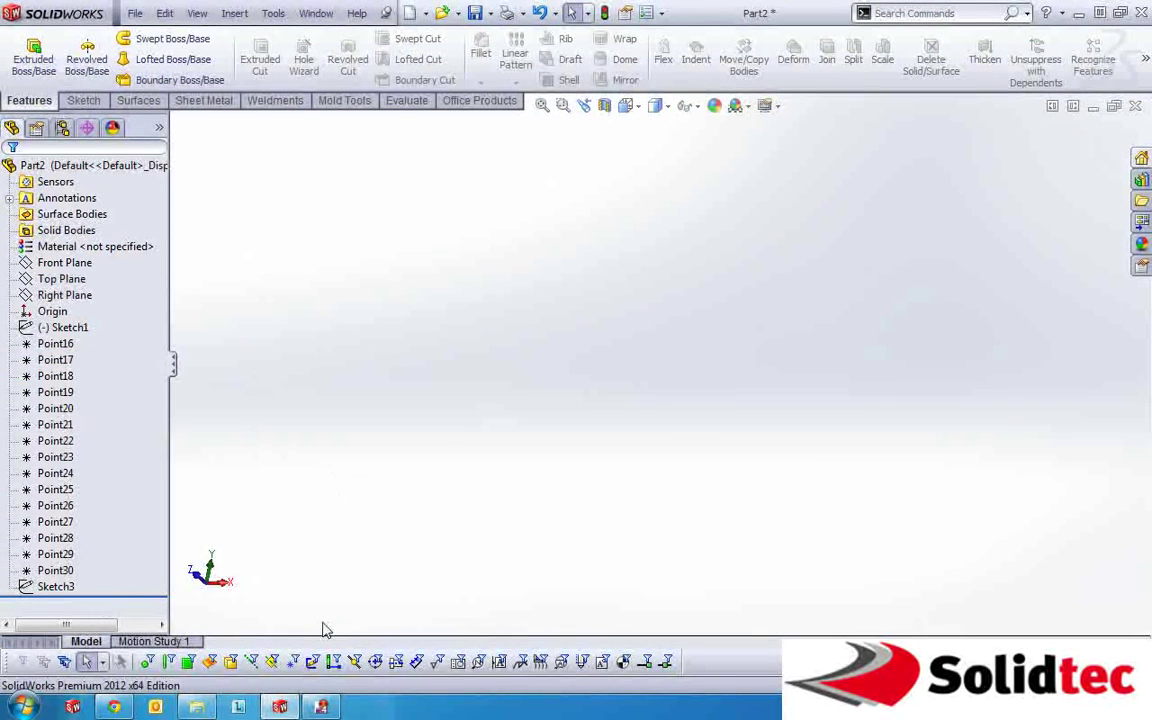
key(alt+Tab)
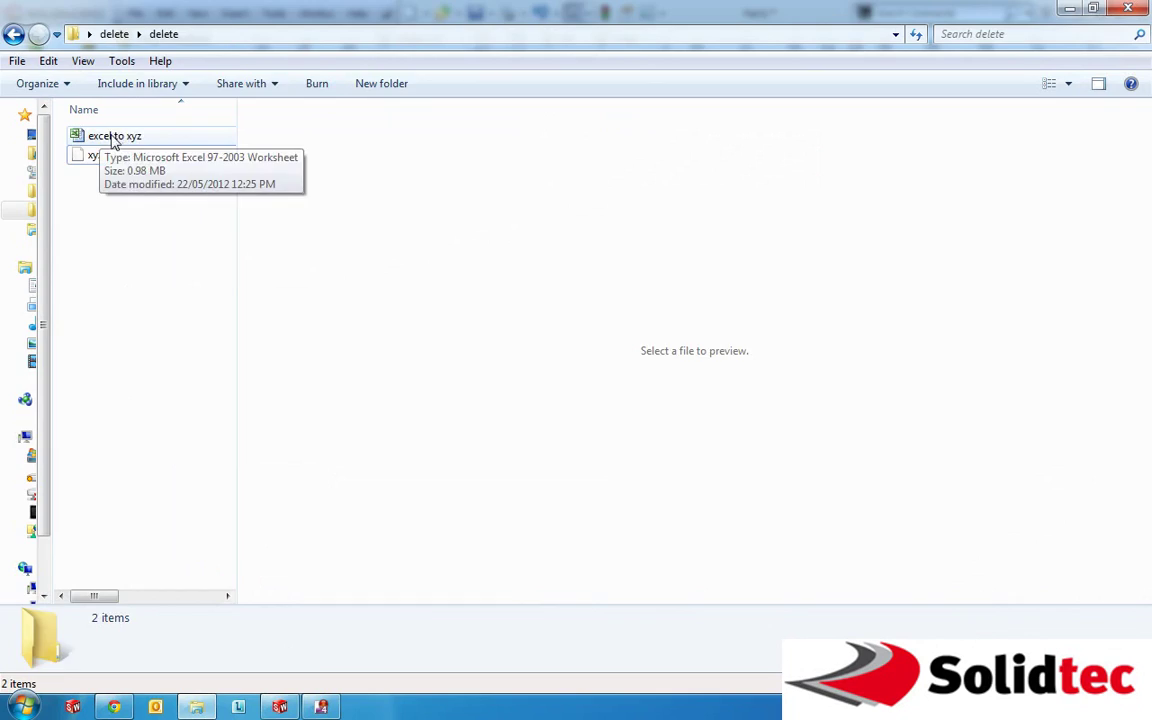
double_click(113, 137)
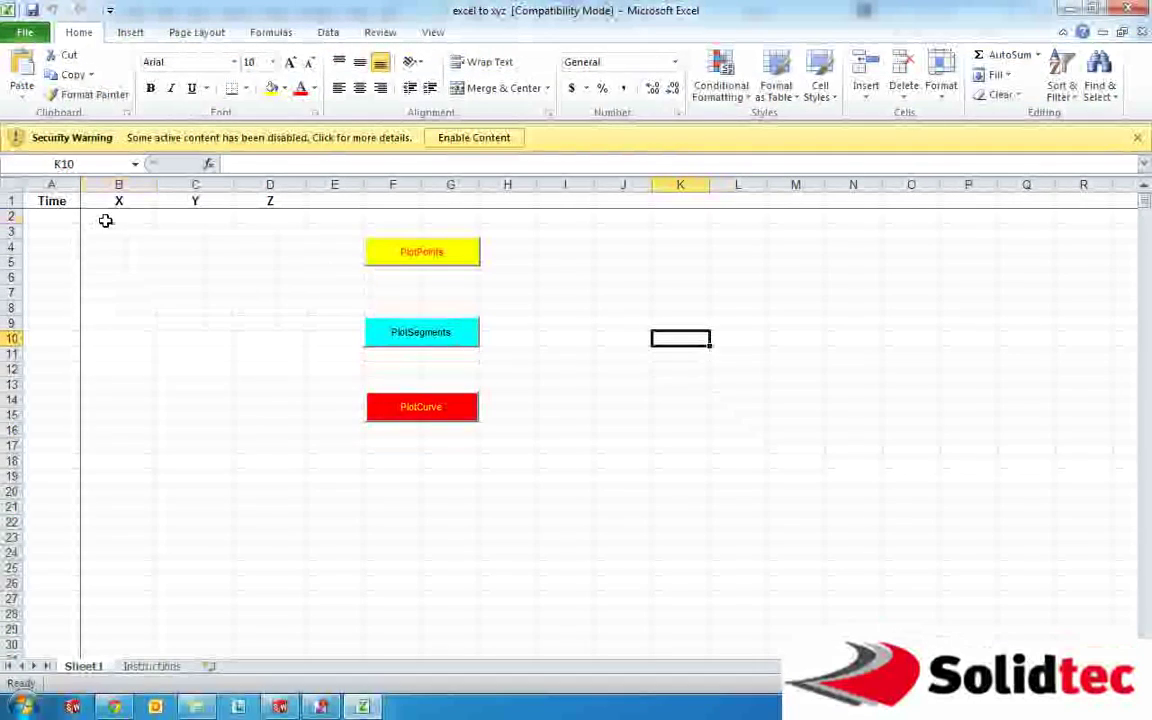
click(105, 220)
key(ctrl+v)
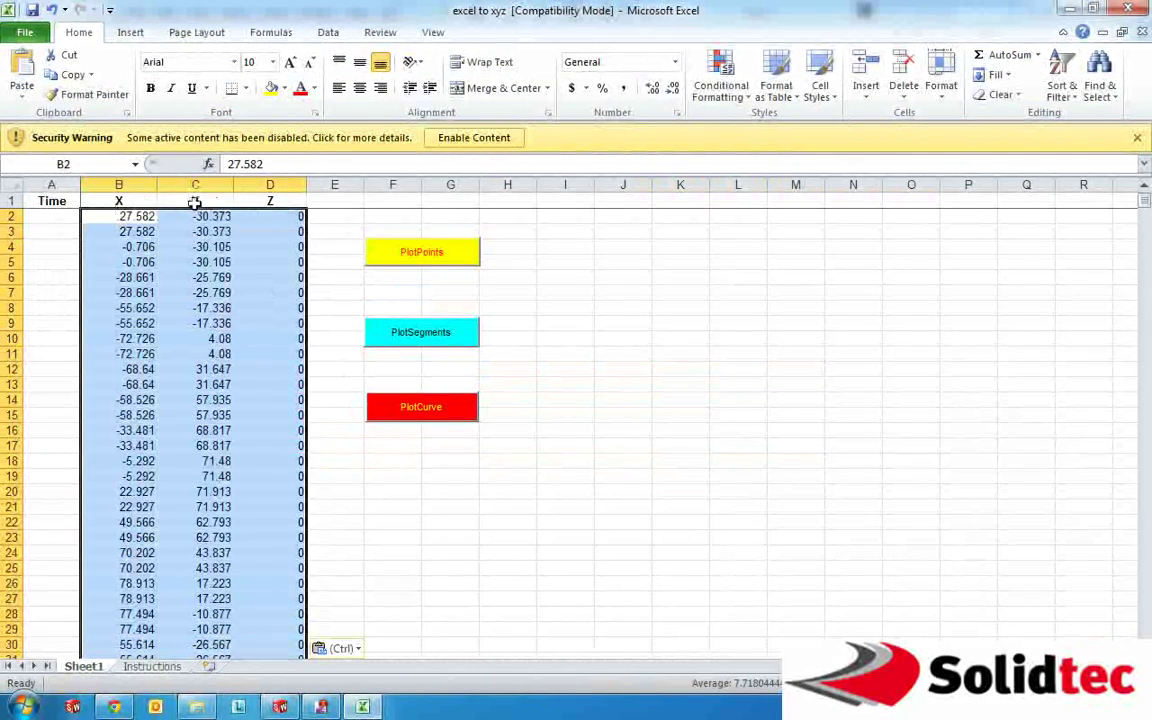
Enable the workbook's macro content and run PlotPoints to plot the points
click(586, 324)
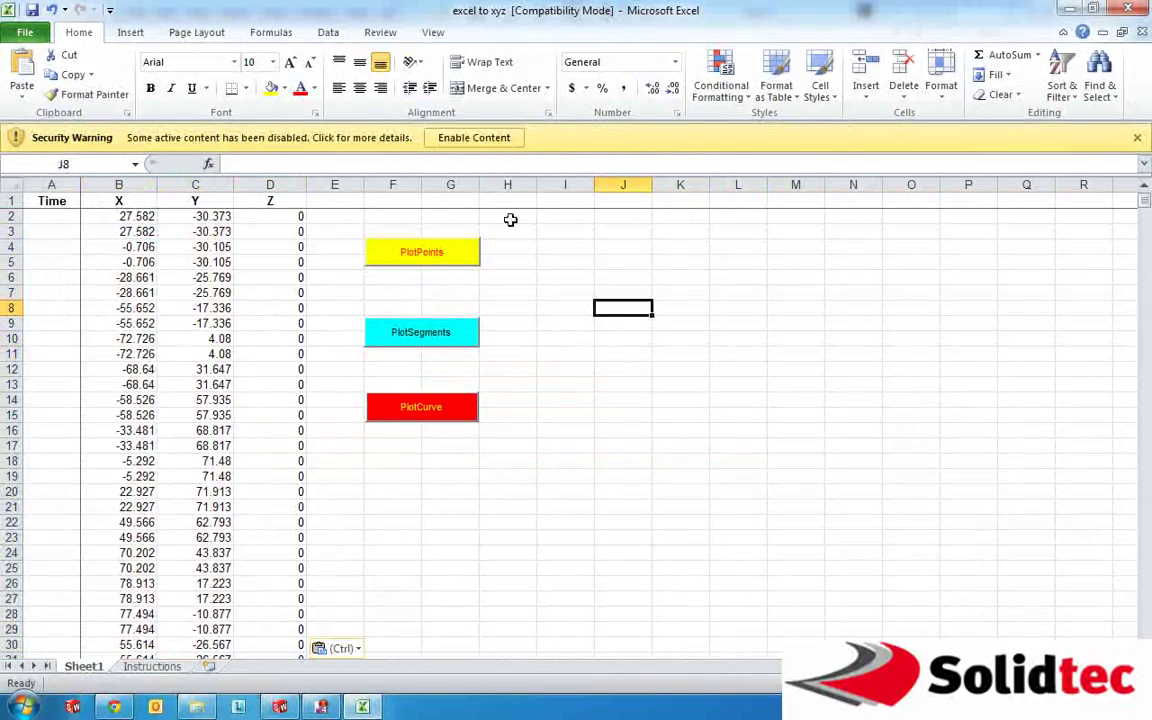
click(474, 137)
drag(602, 368, 565, 356)
click(430, 224)
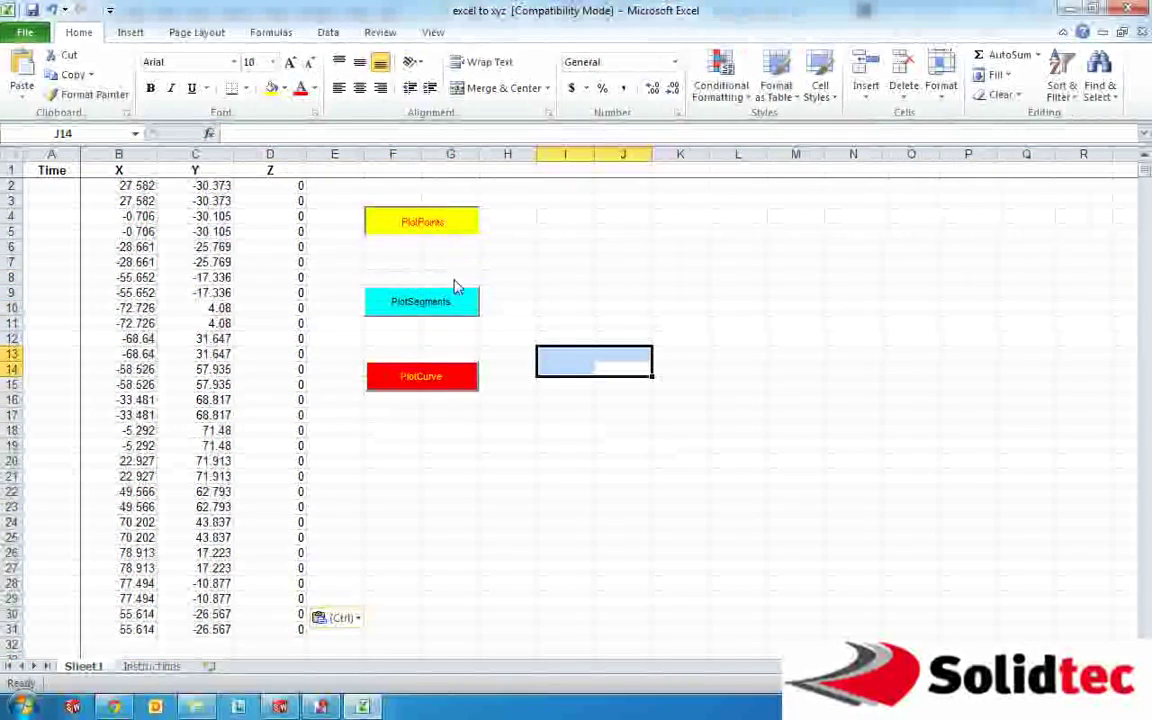
Check the new Points 1 feature in SolidWorks against the excel to xyz workbook
click(280, 707)
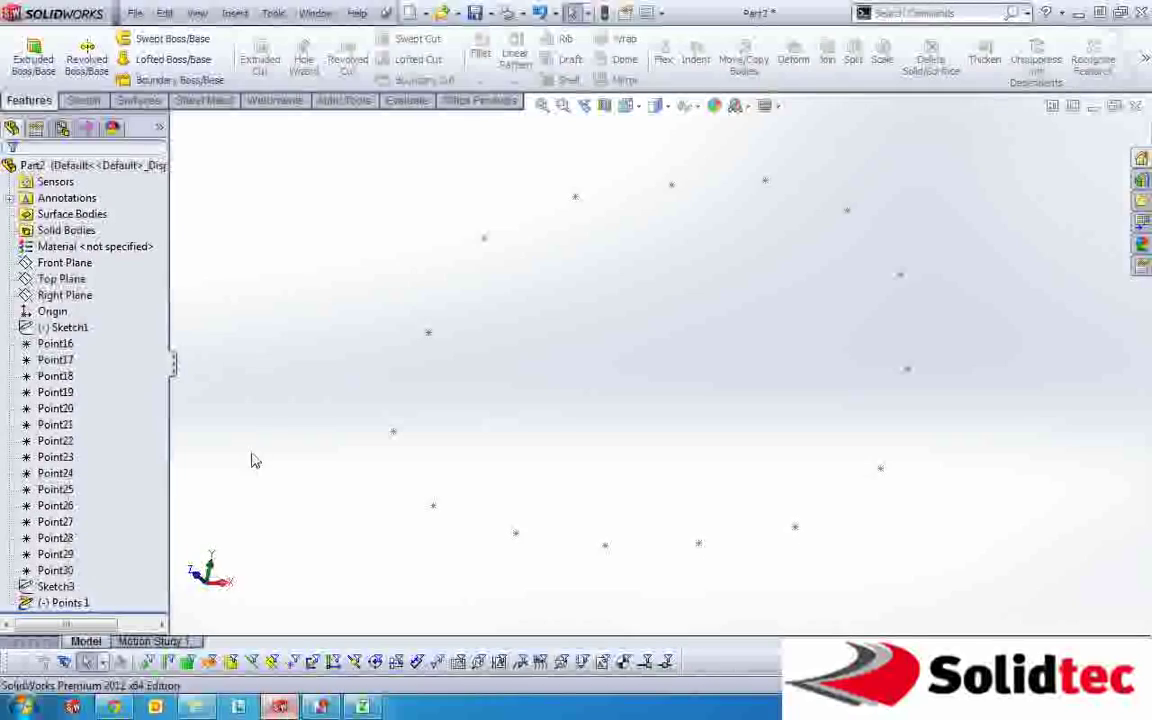
click(76, 604)
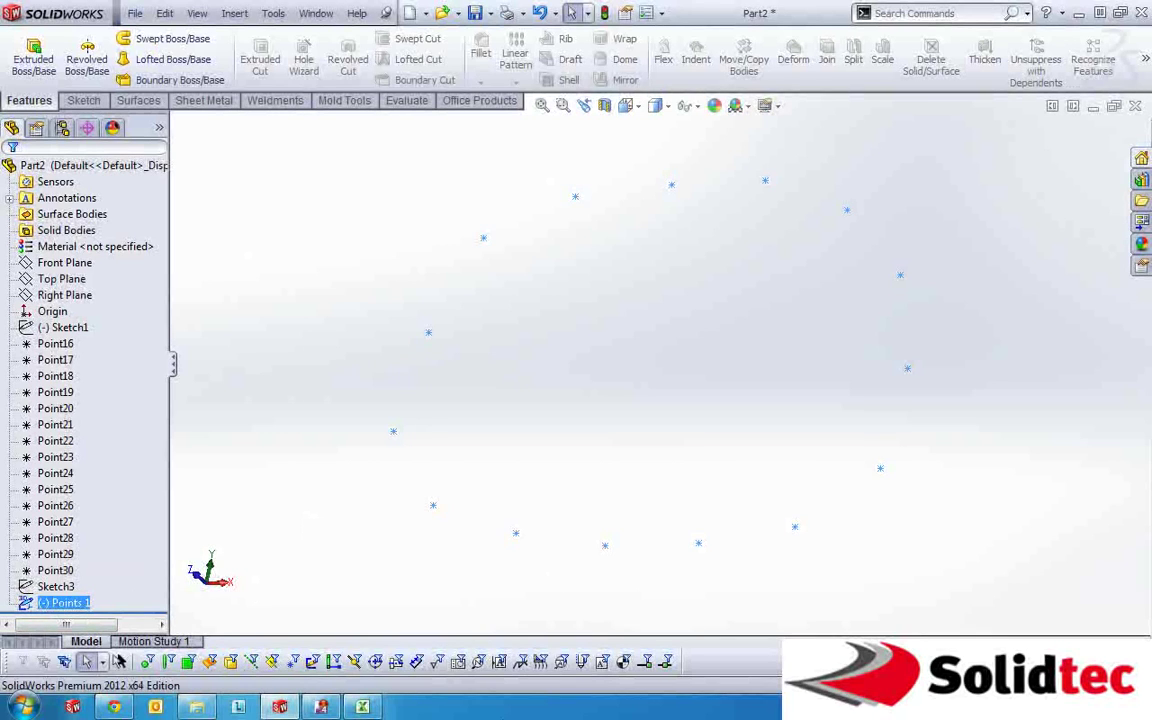
click(364, 708)
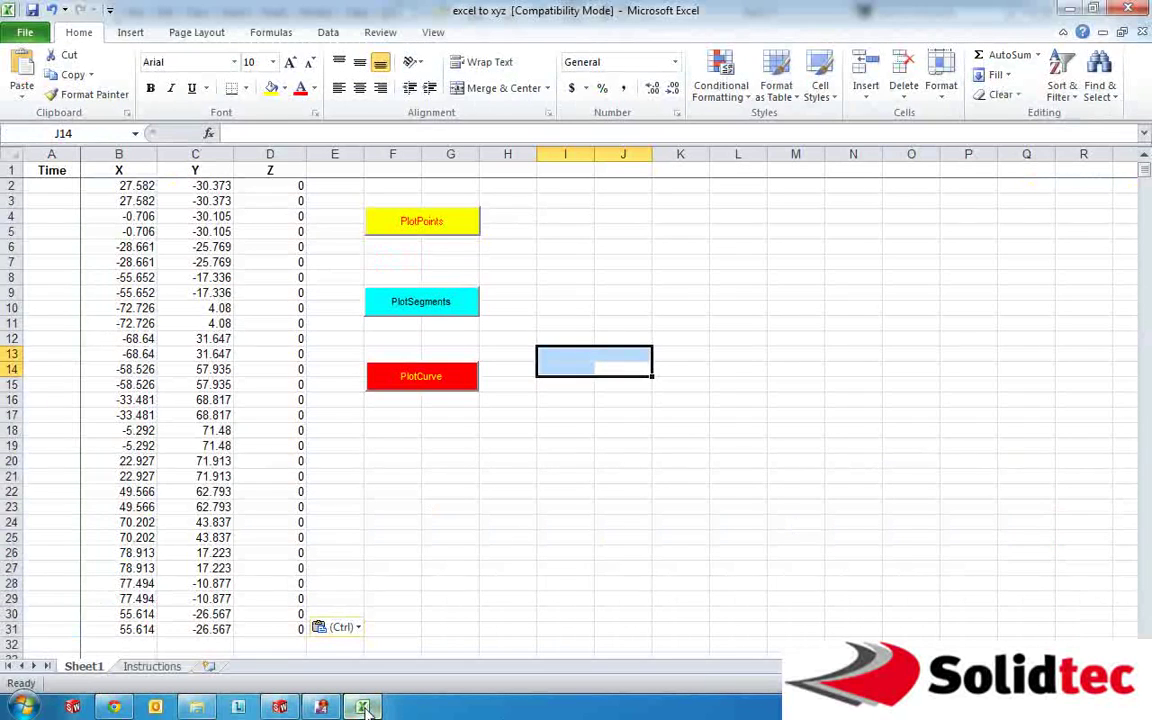
click(364, 708)
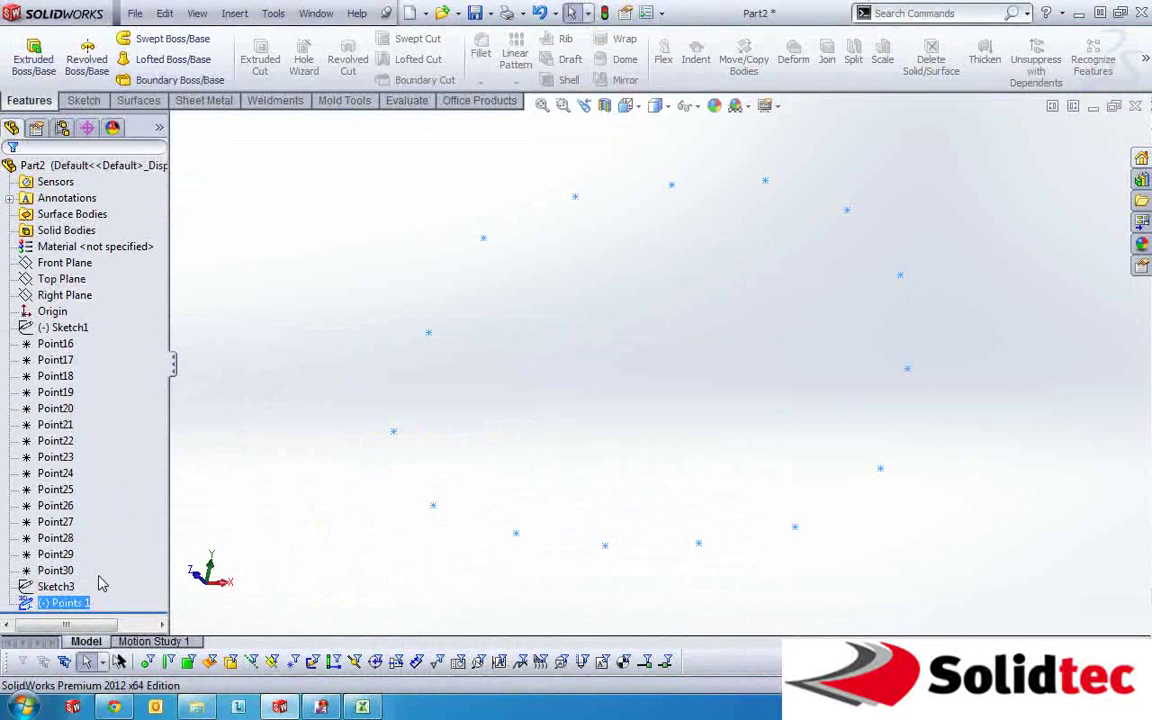
Hide Points 1, show Sketch3's points again, and select Sketch1 to display its spline
right_click(63, 602)
click(90, 407)
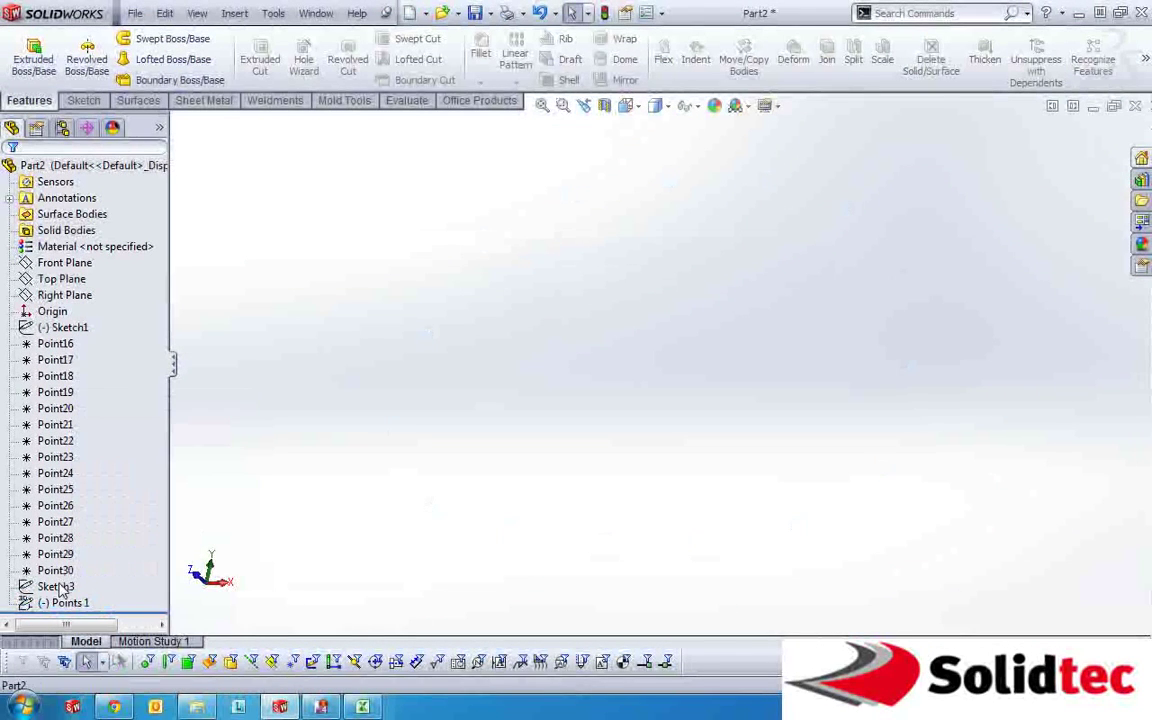
click(58, 587)
click(93, 533)
click(329, 538)
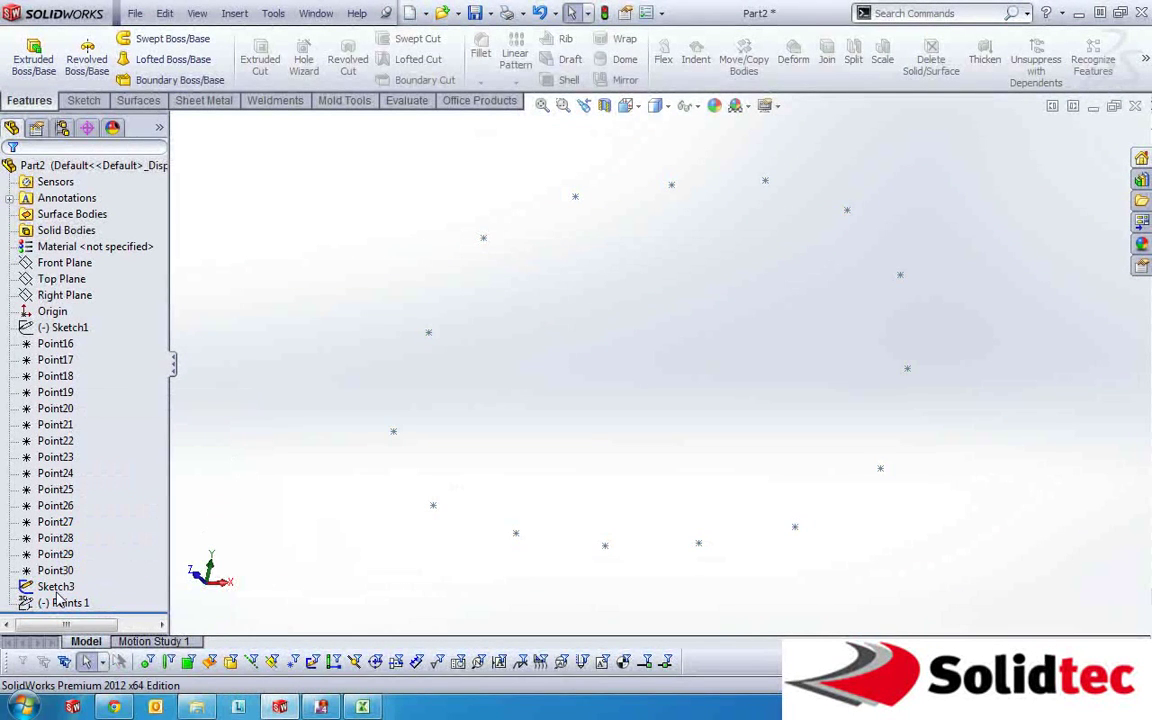
click(50, 329)
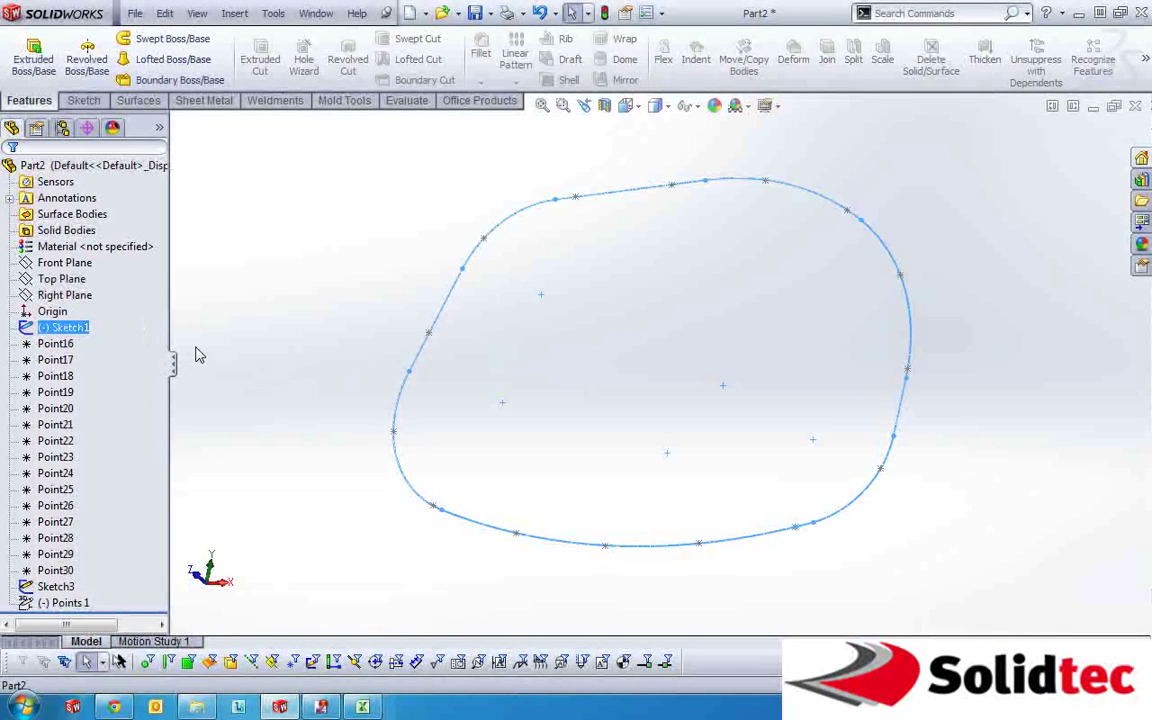
click(50, 344)
shift+click(47, 578)
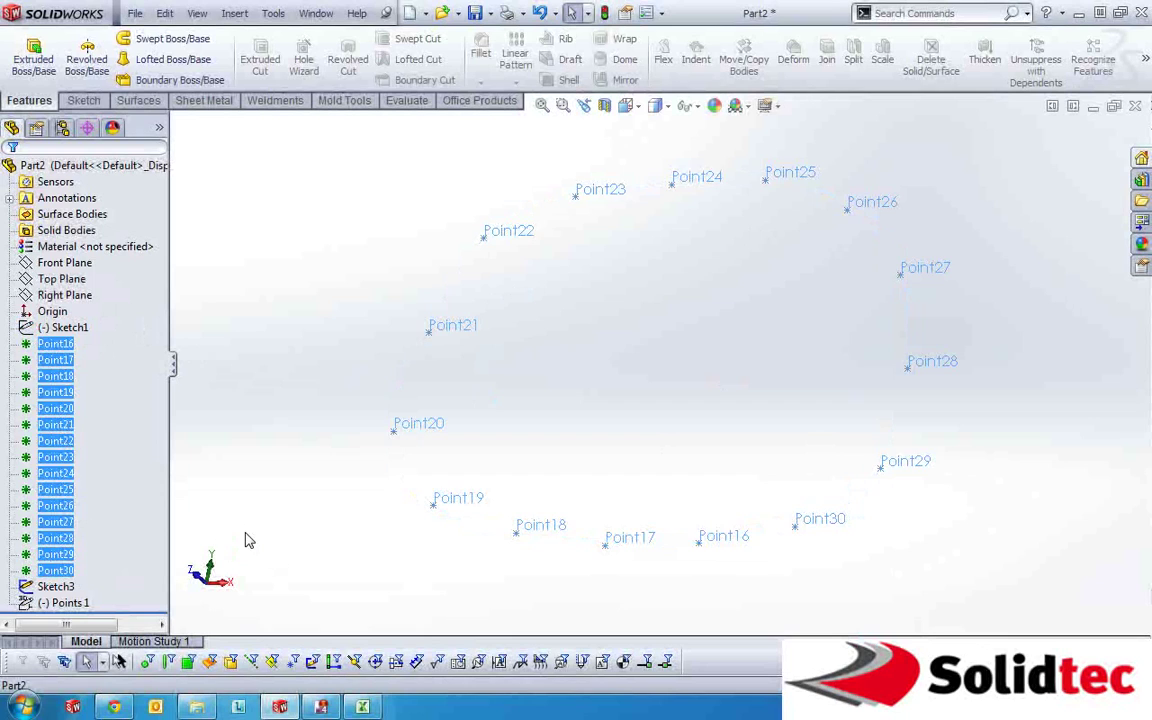
click(236, 520)
click(50, 587)
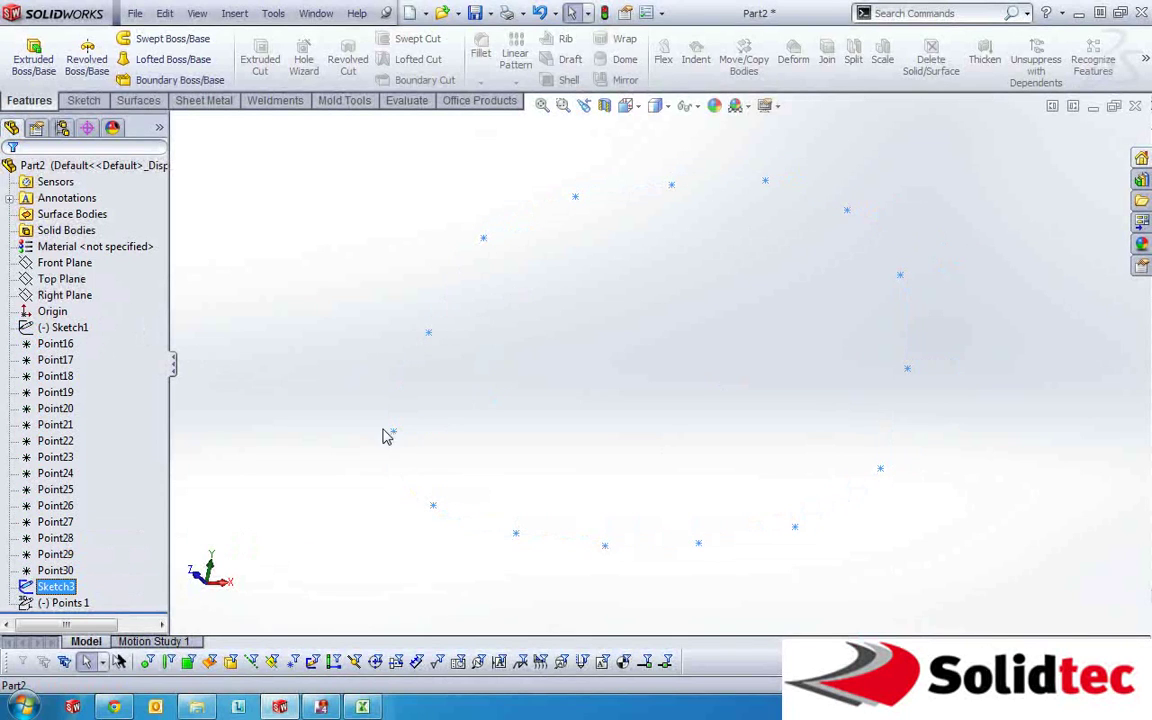
click(313, 466)
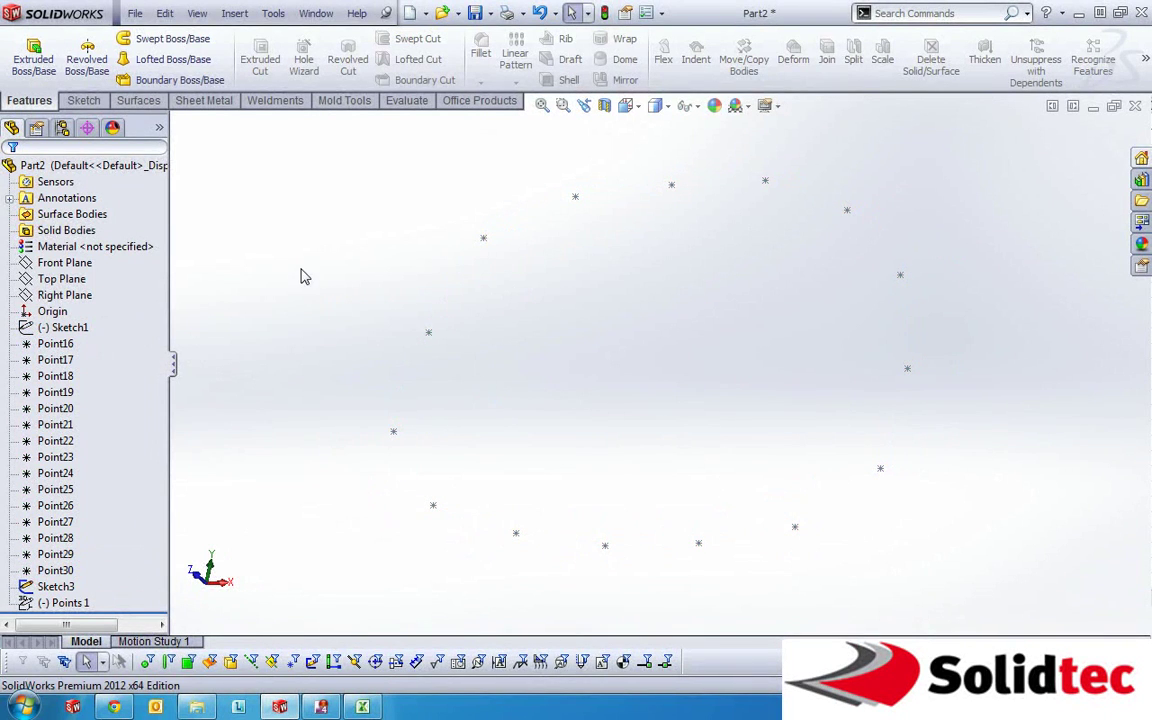